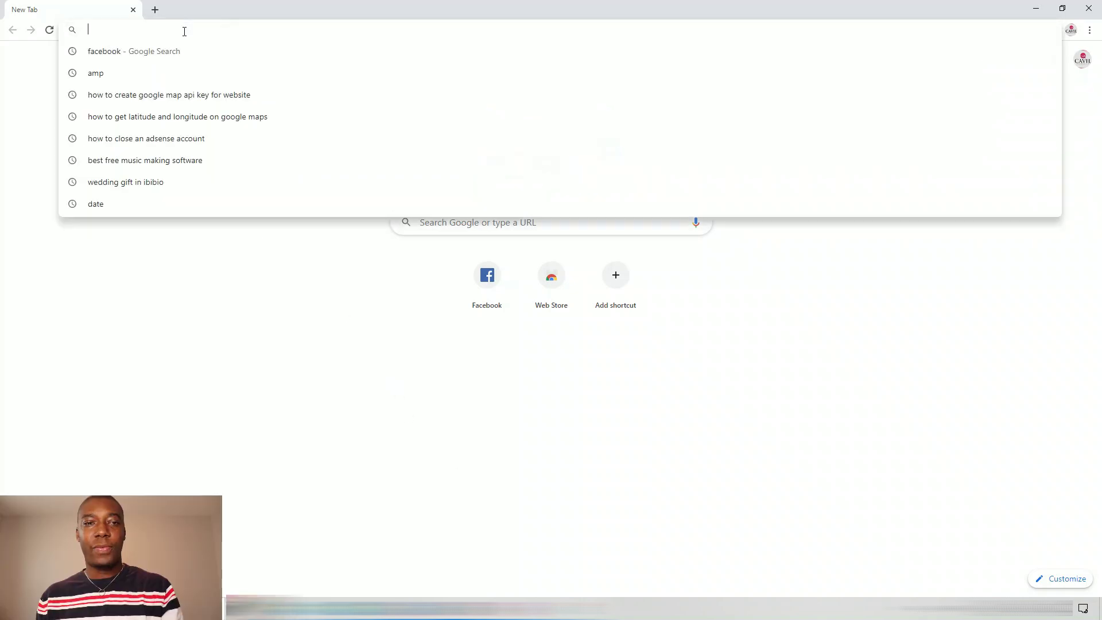
Step: Go to facebook.com and log in with the account's e-mail or phone and password
click(155, 64)
click(144, 30)
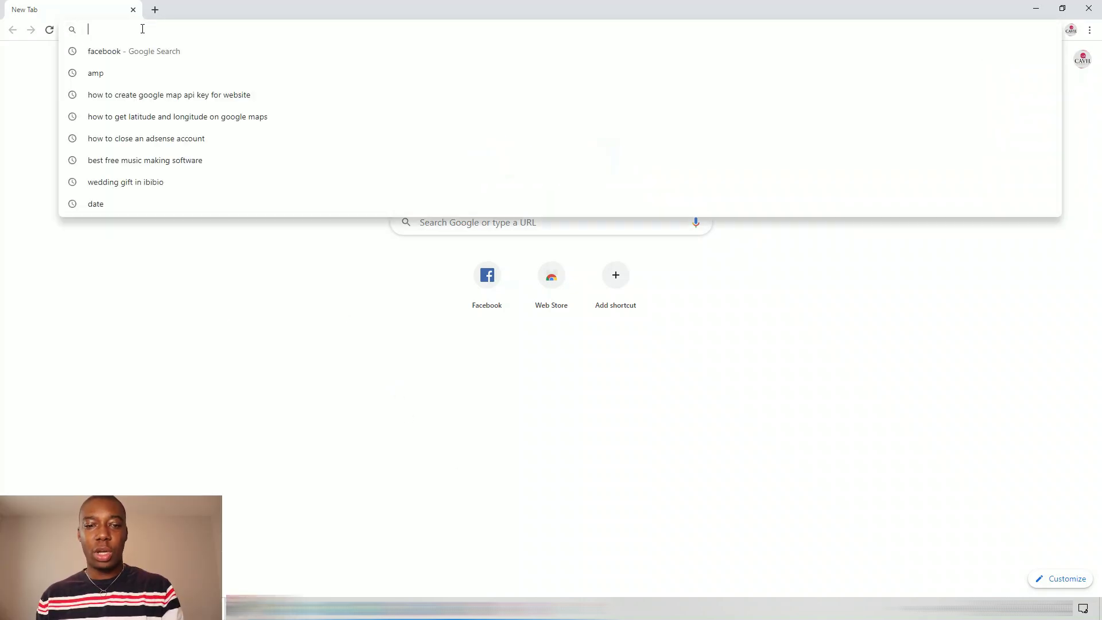
text(facebook.com)
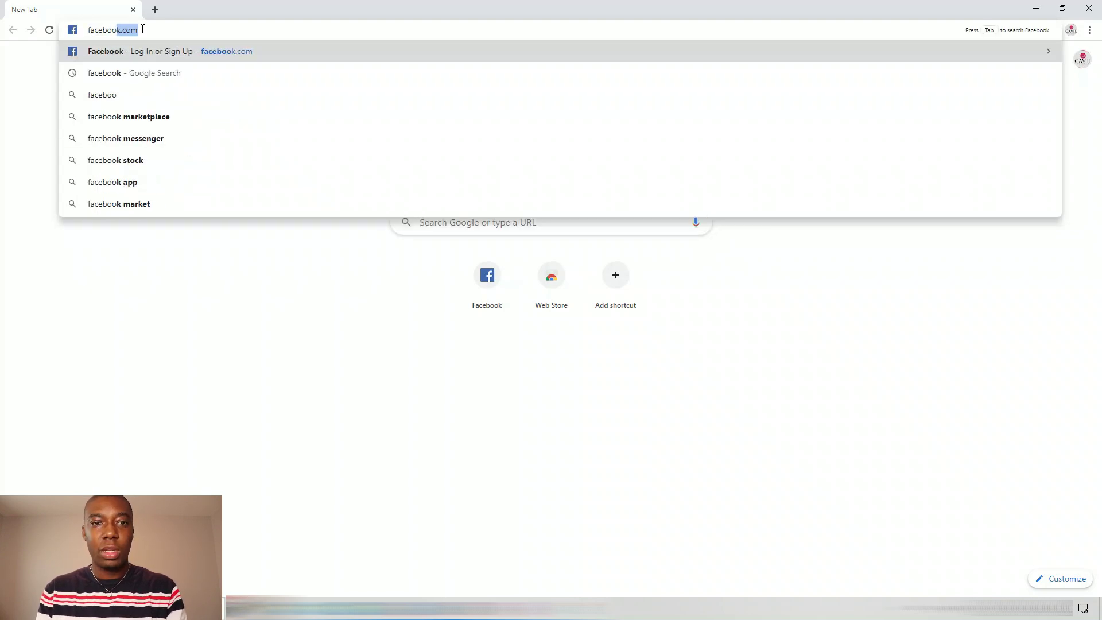
key(Return)
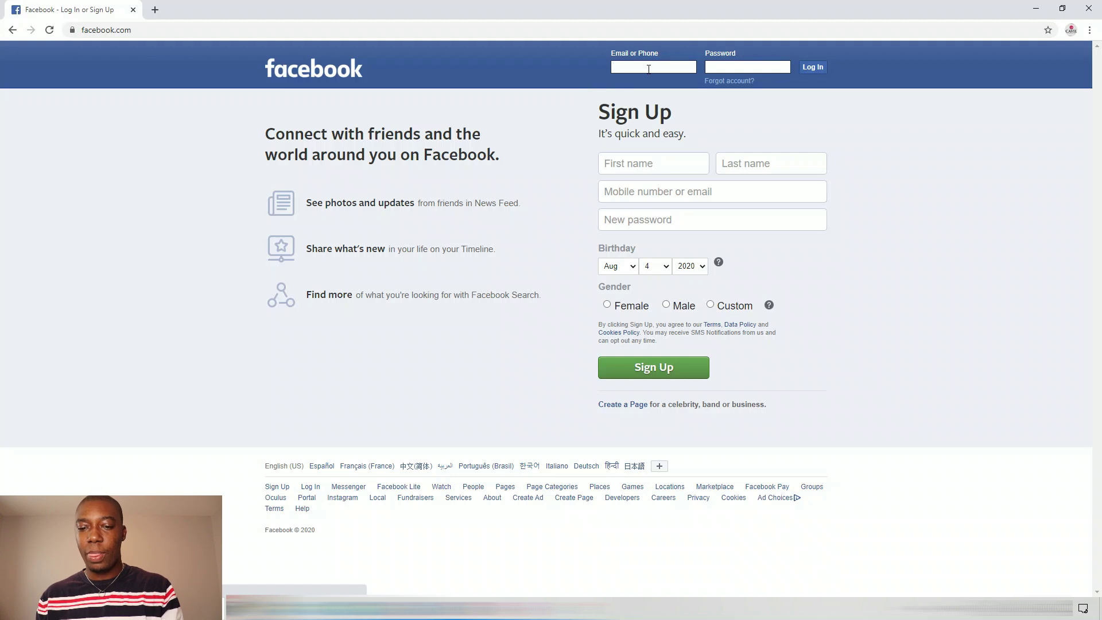
click(656, 69)
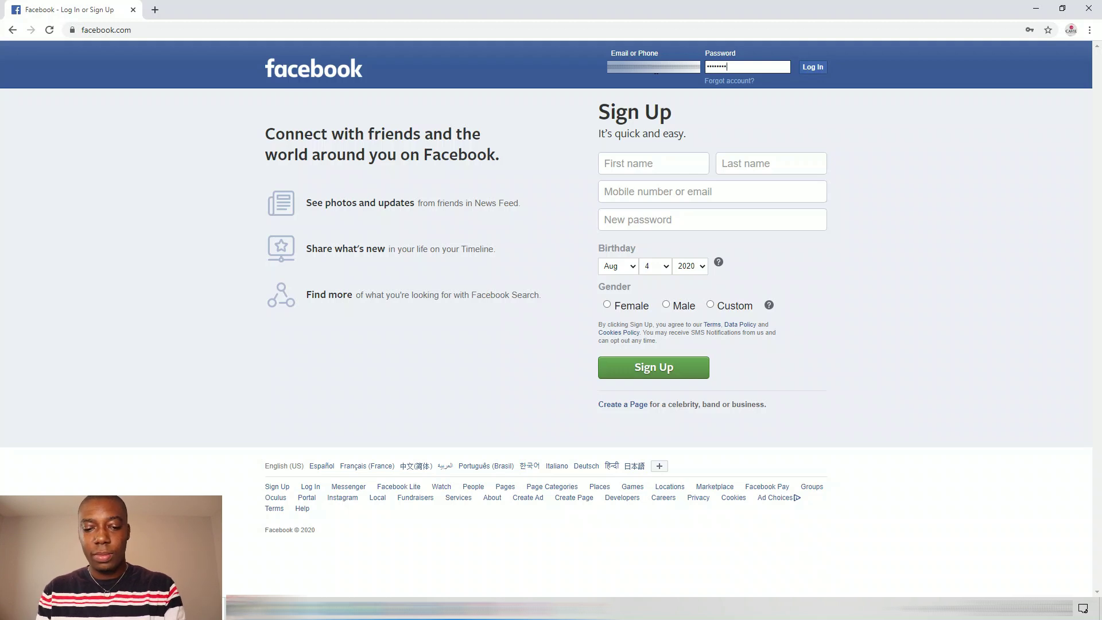
key(Return)
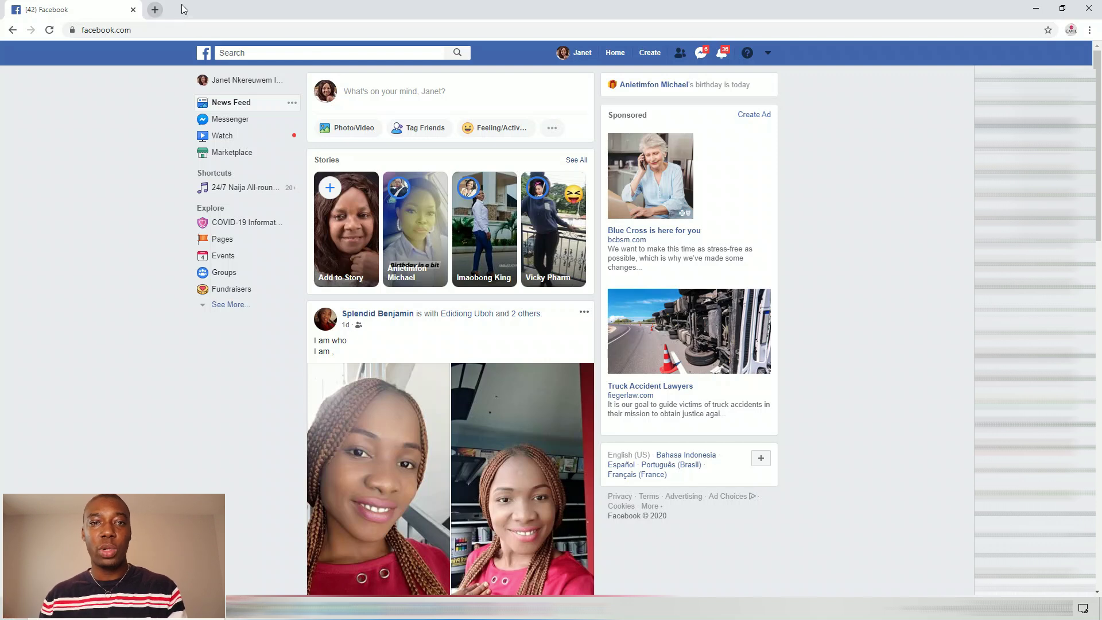
Step: Load the profile_to_page_migration page in a new tab and click Get Started
click(154, 11)
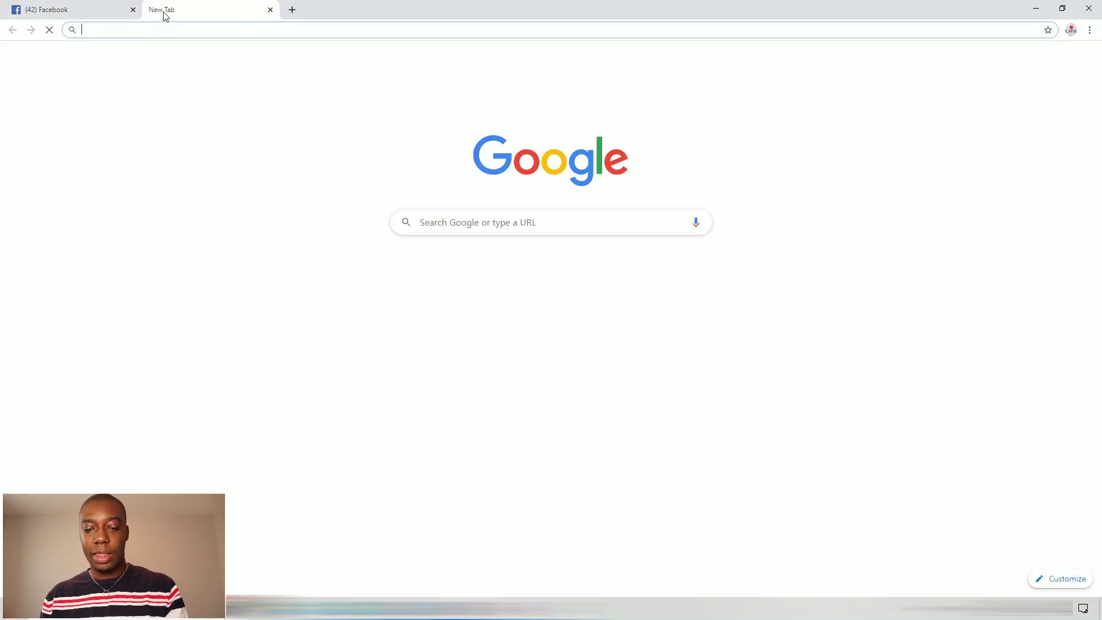
text(https://www.facebook.com/video_creators/profile_to_page_migration/)
key(Return)
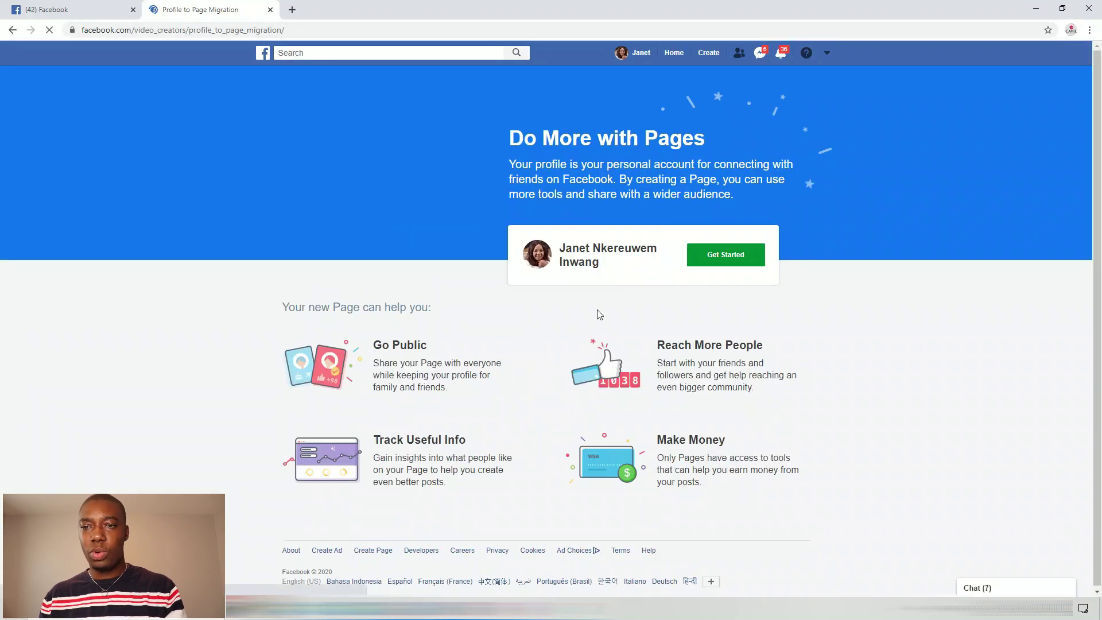
click(736, 260)
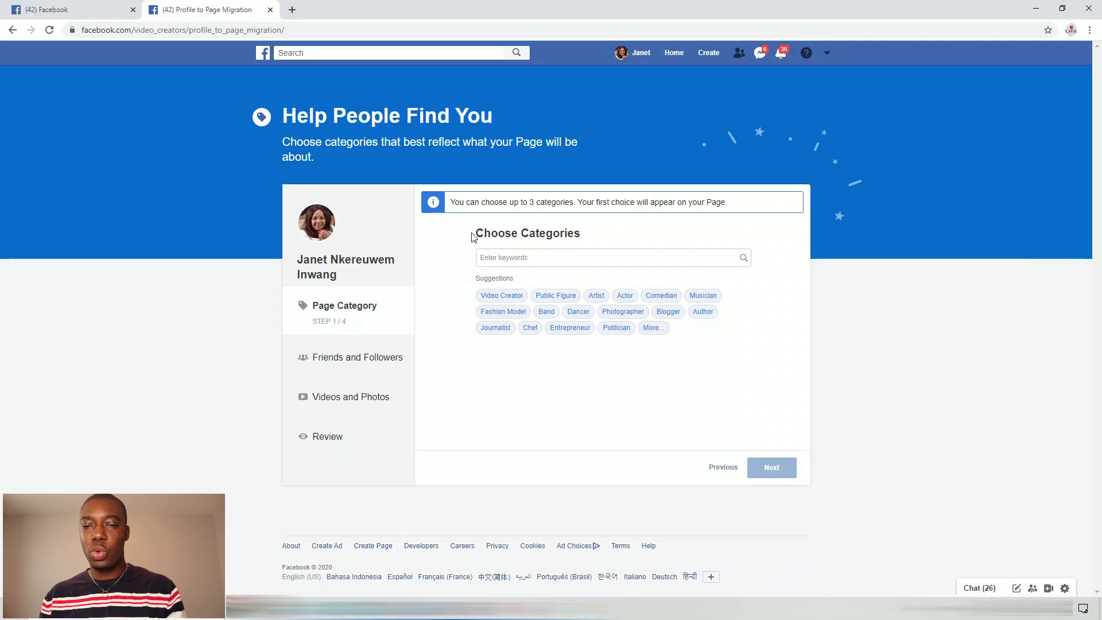
drag(477, 233, 607, 239)
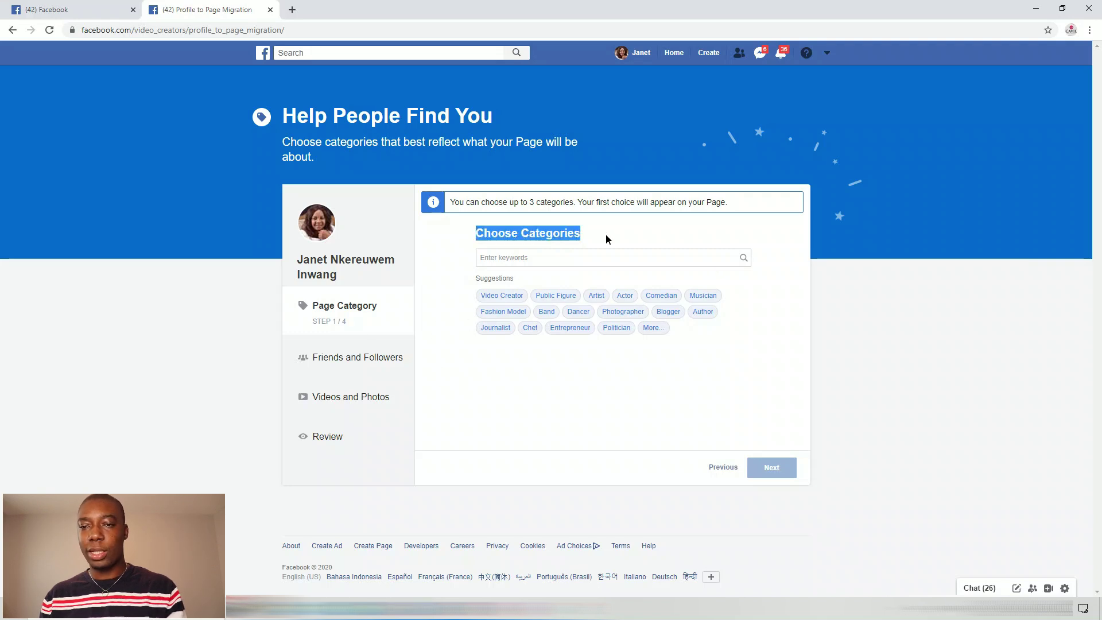
Step: Add Public Figure and Entrepreneur from the expanded category suggestions, then continue
click(607, 244)
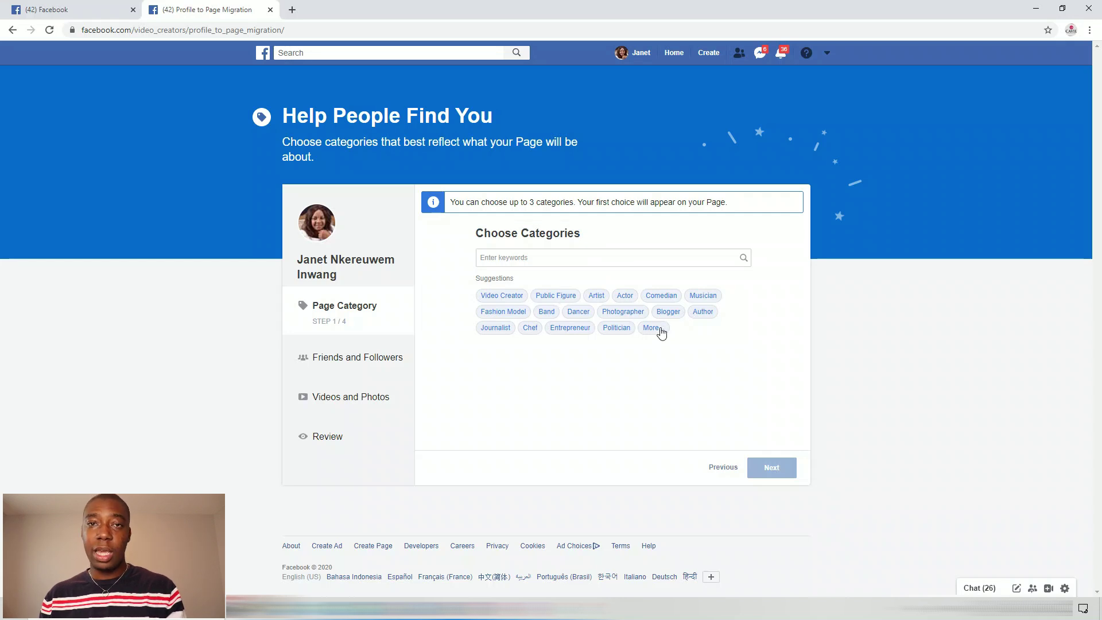
click(655, 329)
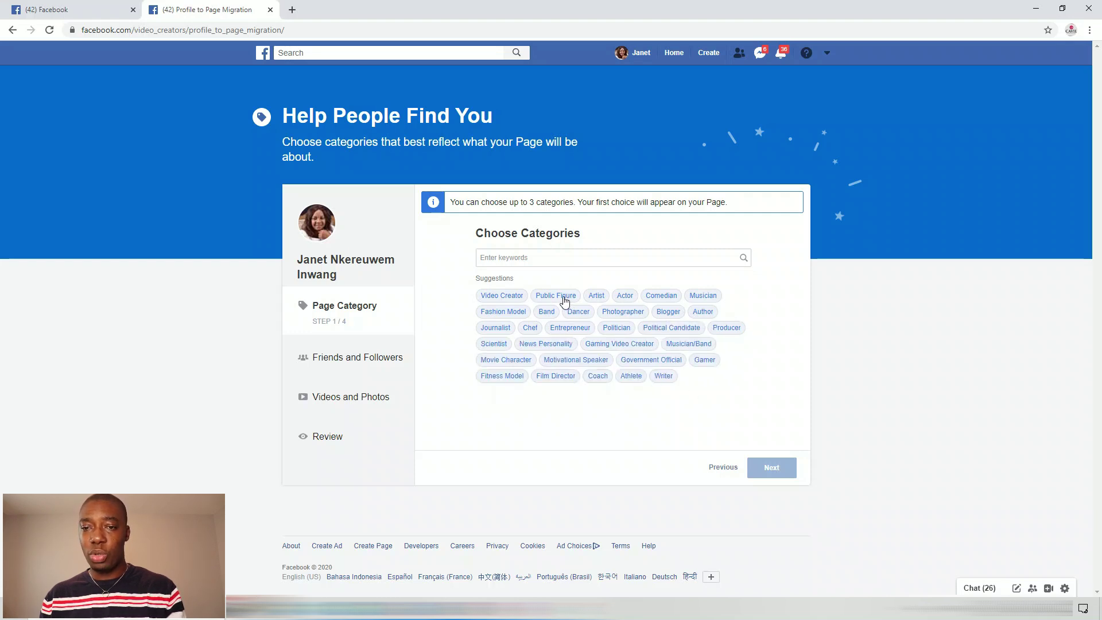
click(562, 297)
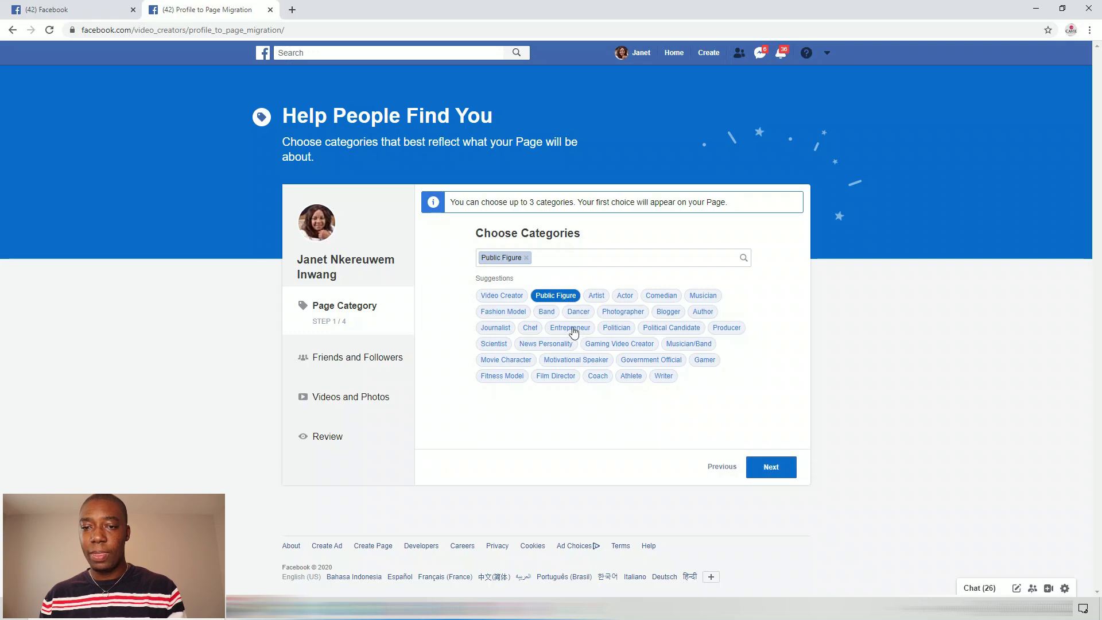
click(573, 332)
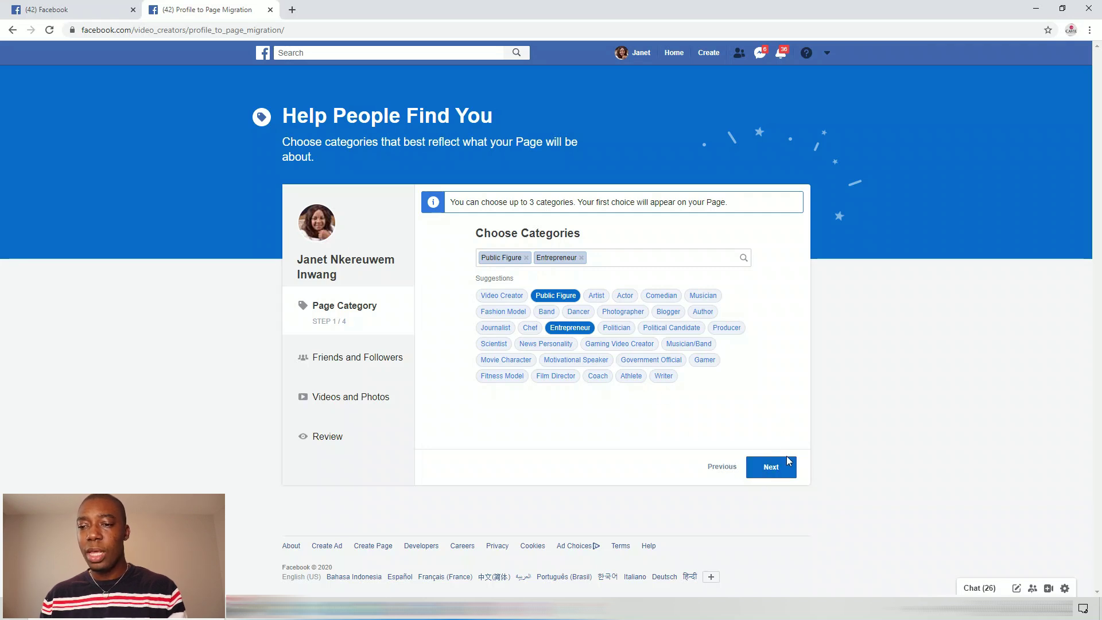
click(770, 468)
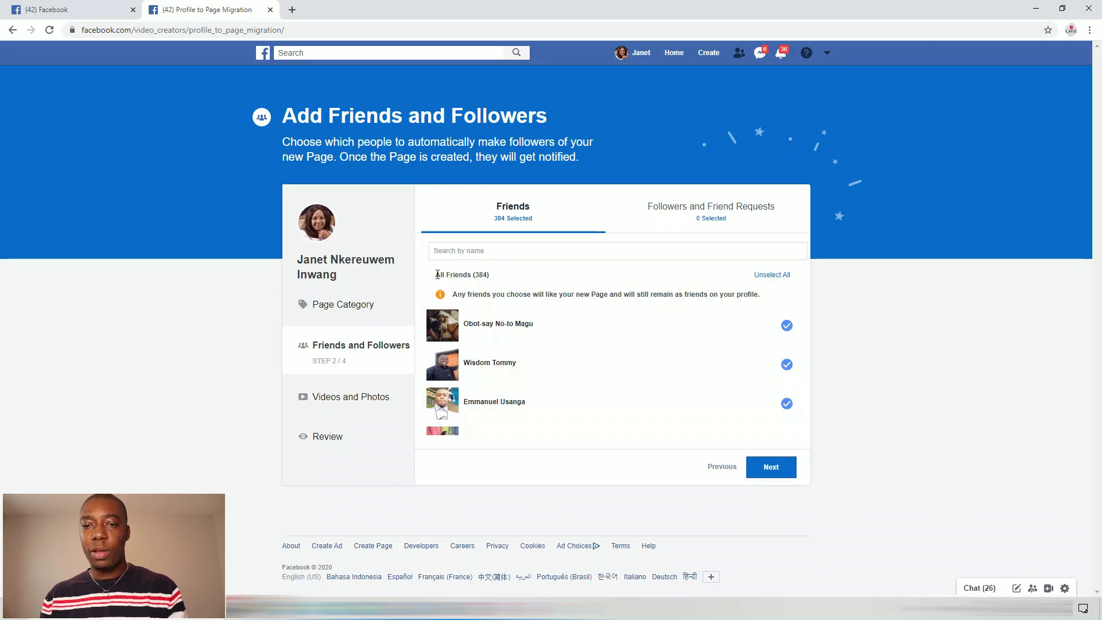
drag(444, 275, 474, 275)
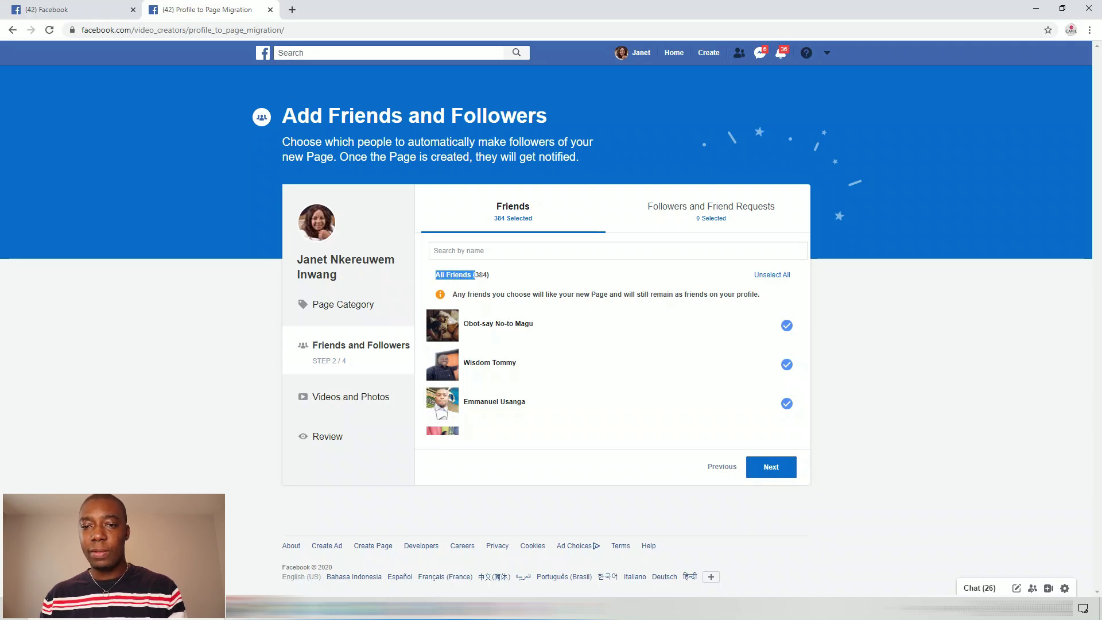
click(499, 276)
scroll(549, 356, down, 5)
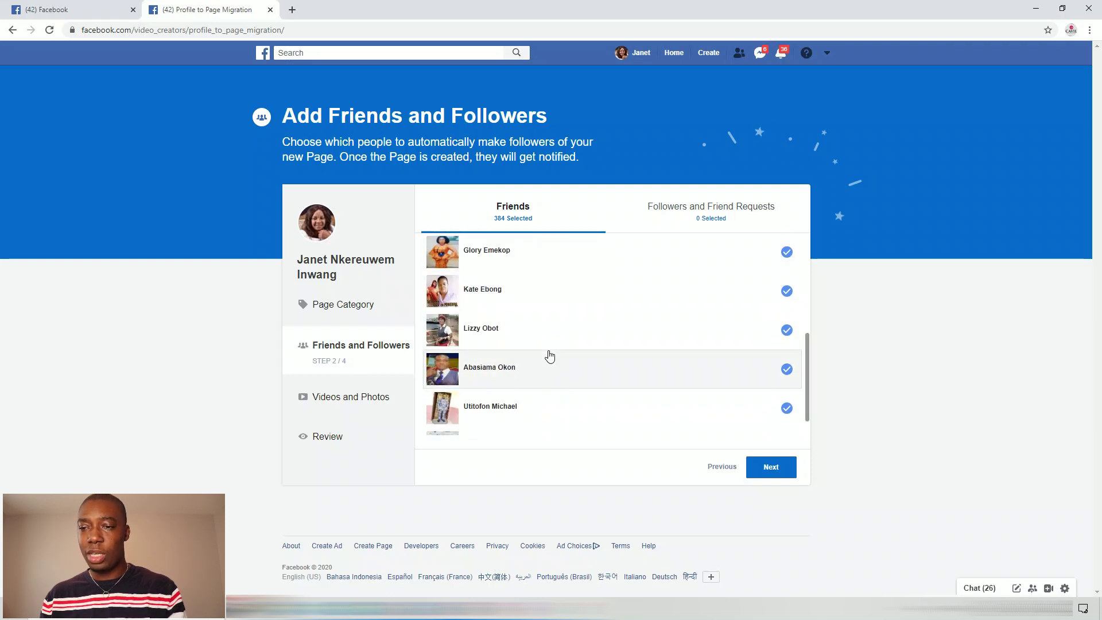
scroll(549, 356, down, 10)
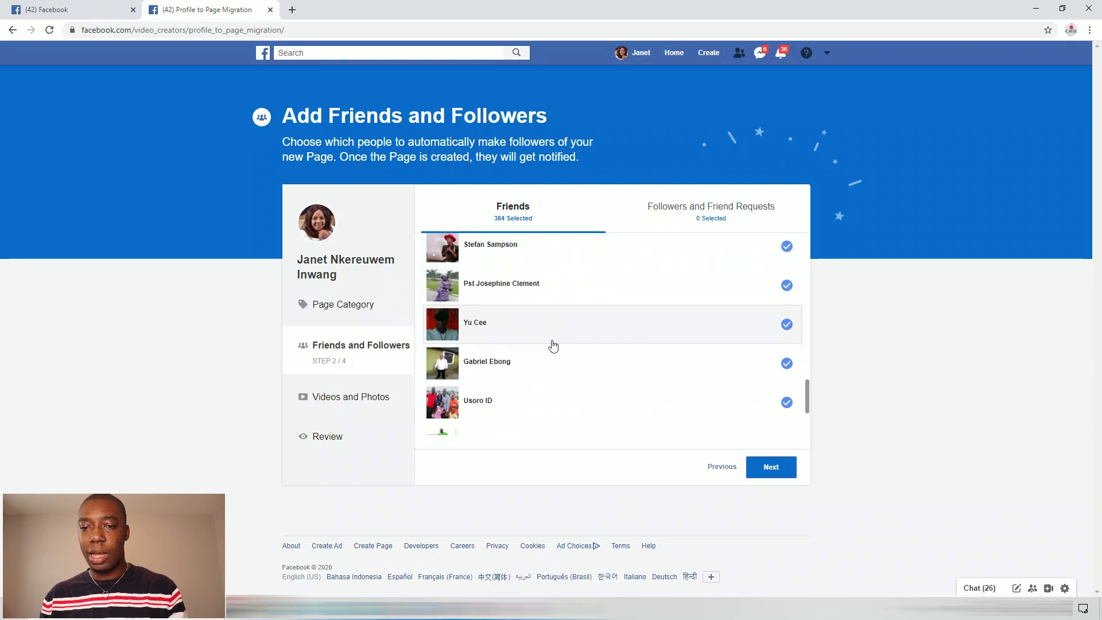
scroll(553, 344, up, 10)
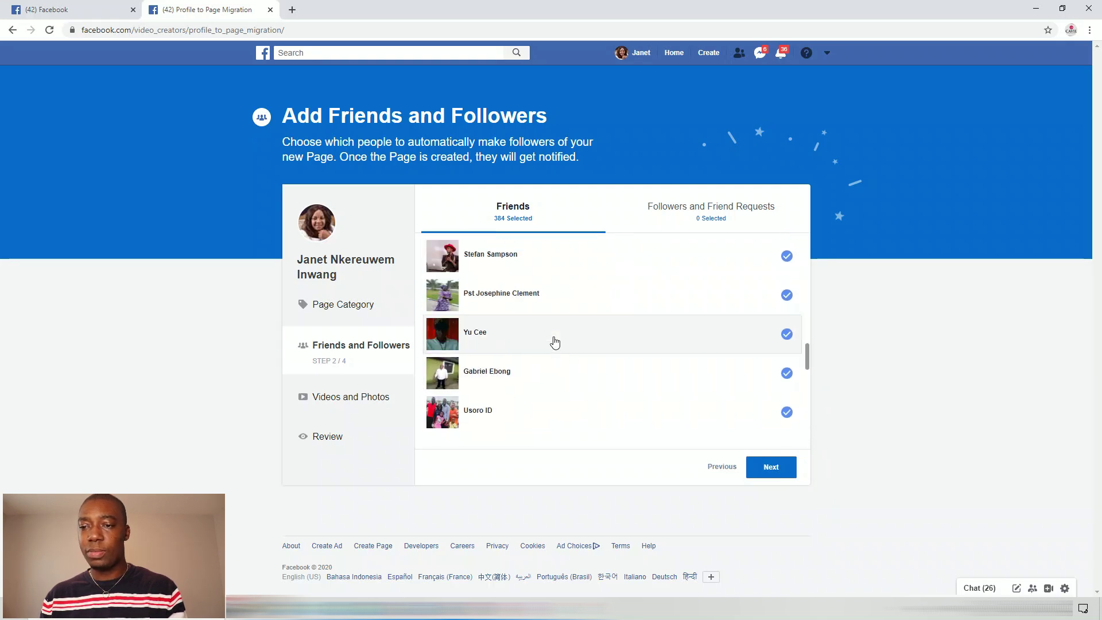
scroll(556, 342, up, 15)
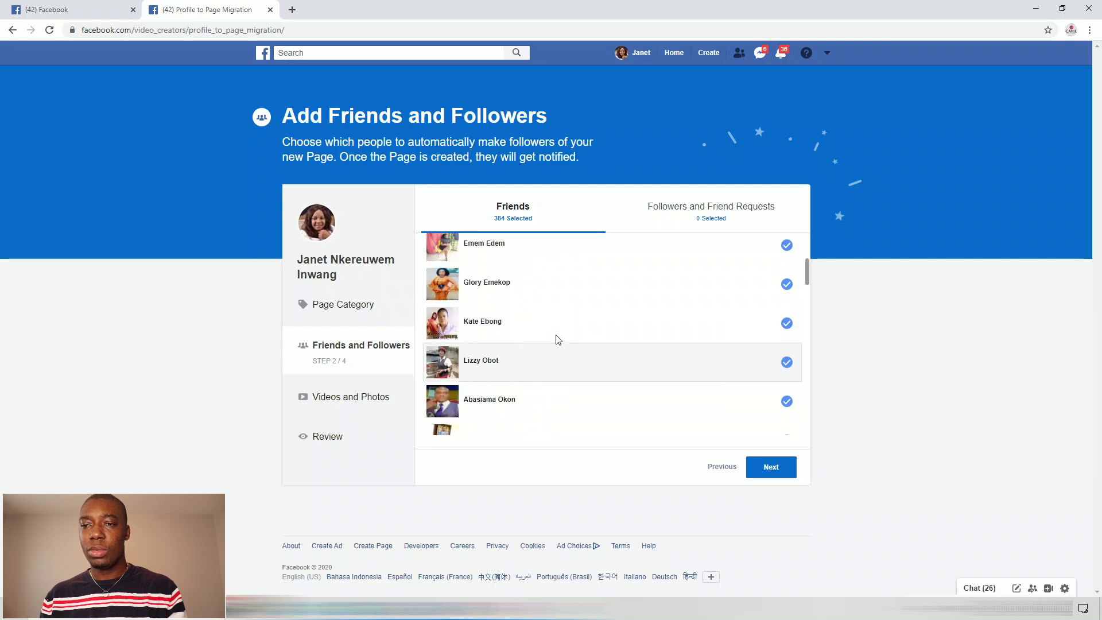
click(731, 216)
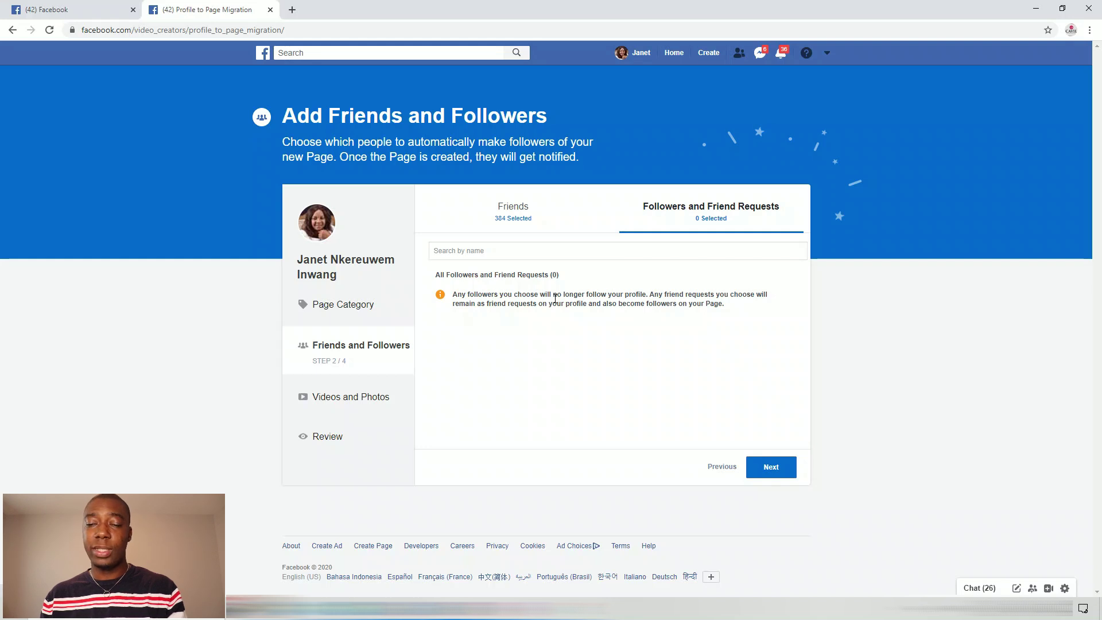
click(529, 219)
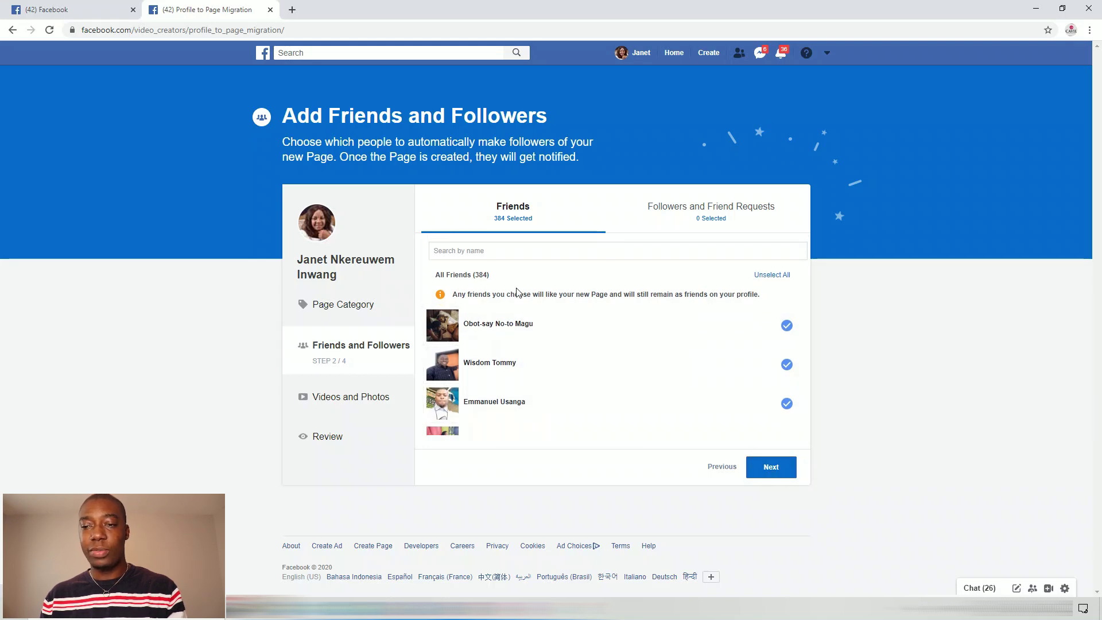
Step: On the Videos and Photos step, select the four photos in the first two rows
click(773, 468)
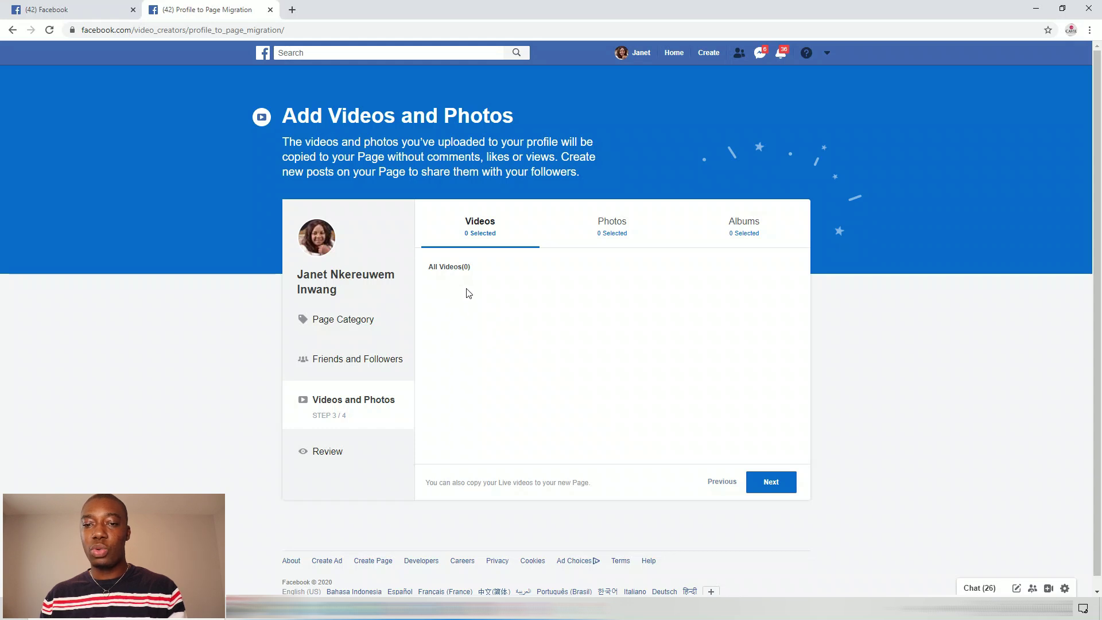
click(610, 235)
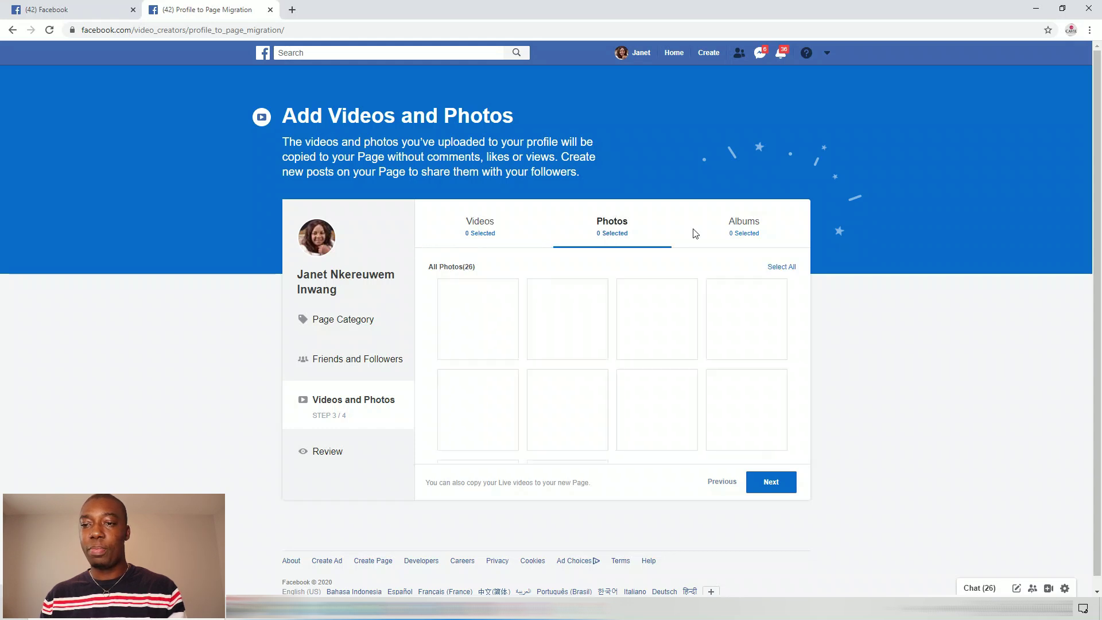
click(745, 233)
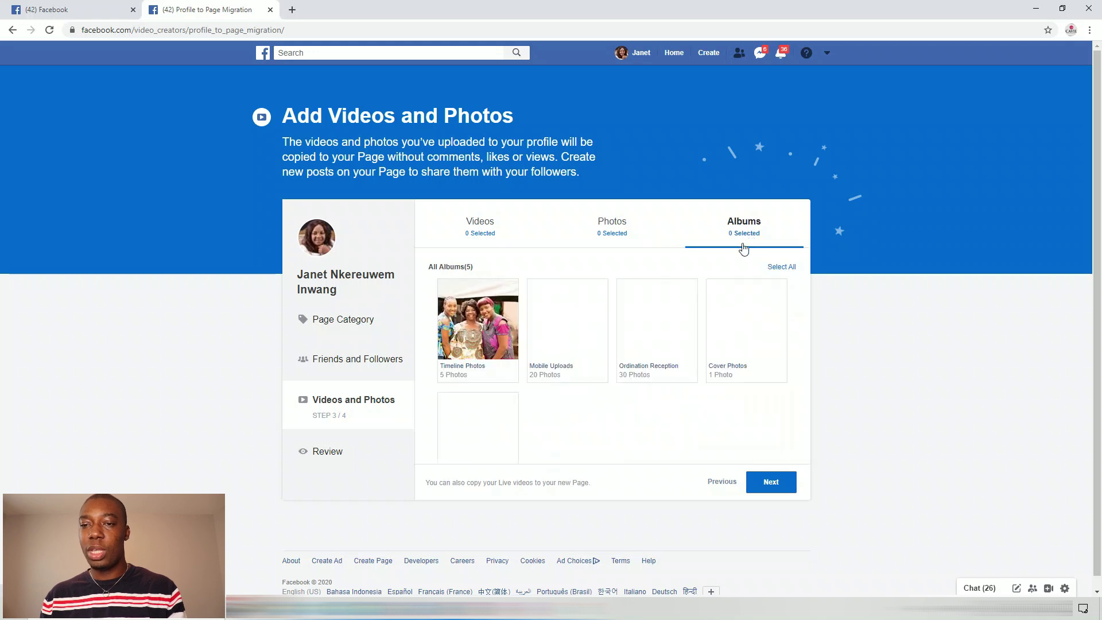
click(606, 237)
scroll(591, 353, down, 2)
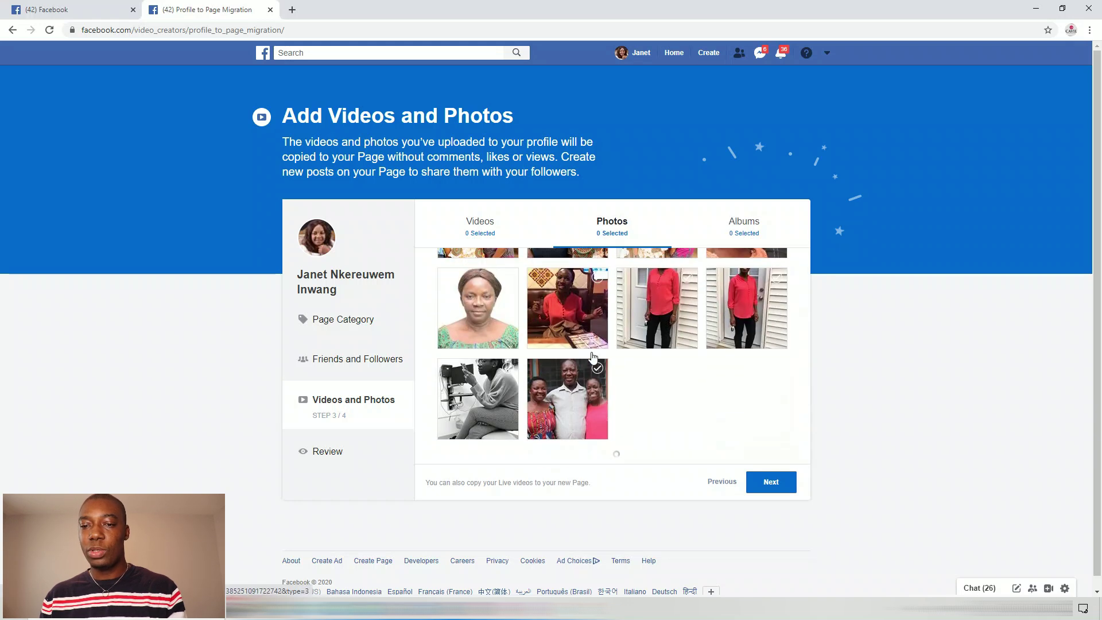
scroll(591, 353, up, 2)
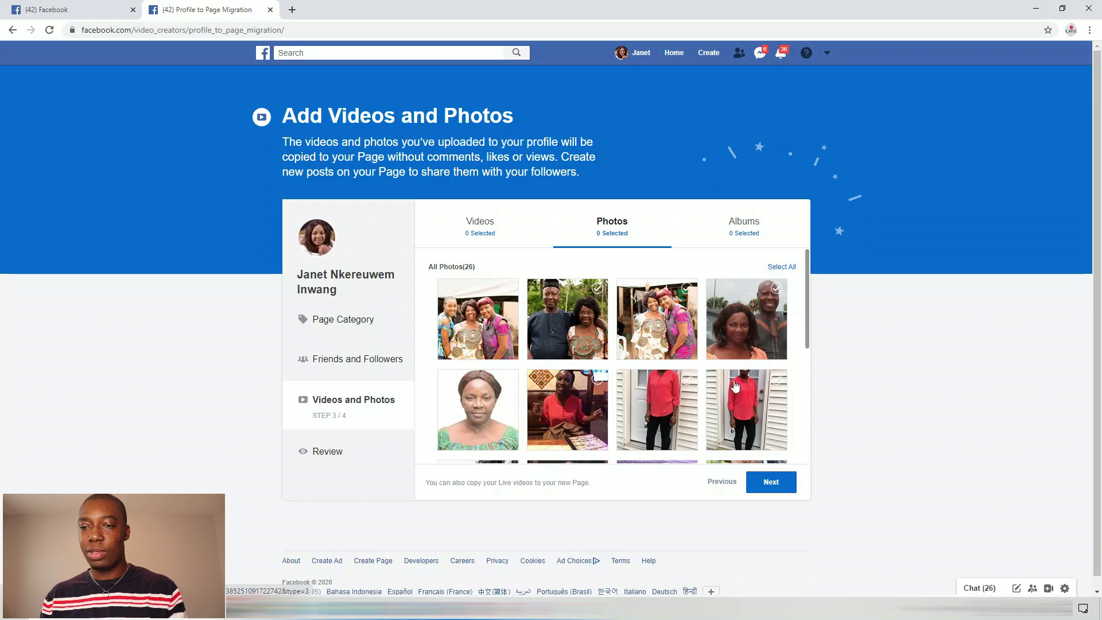
scroll(595, 388, down, 3)
scroll(595, 387, up, 3)
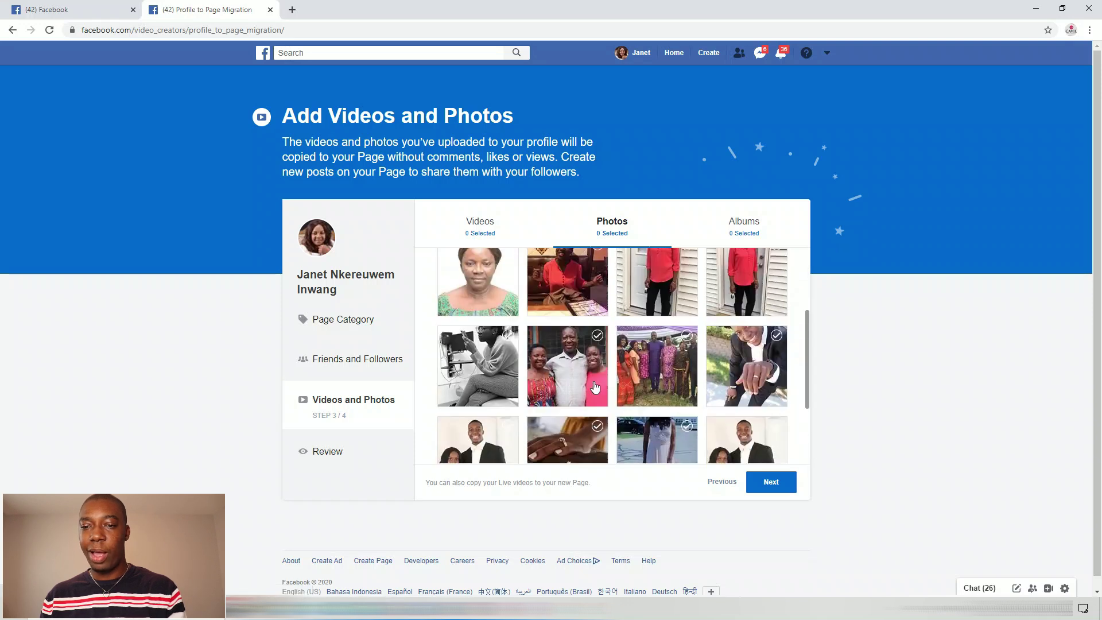
click(596, 385)
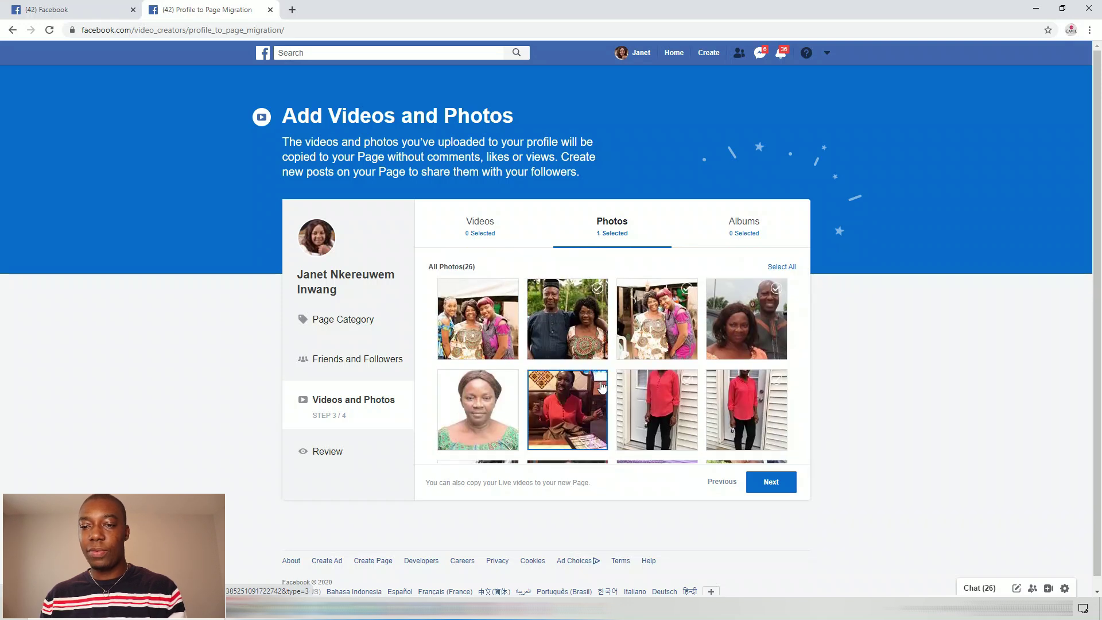
click(495, 380)
click(512, 302)
click(589, 301)
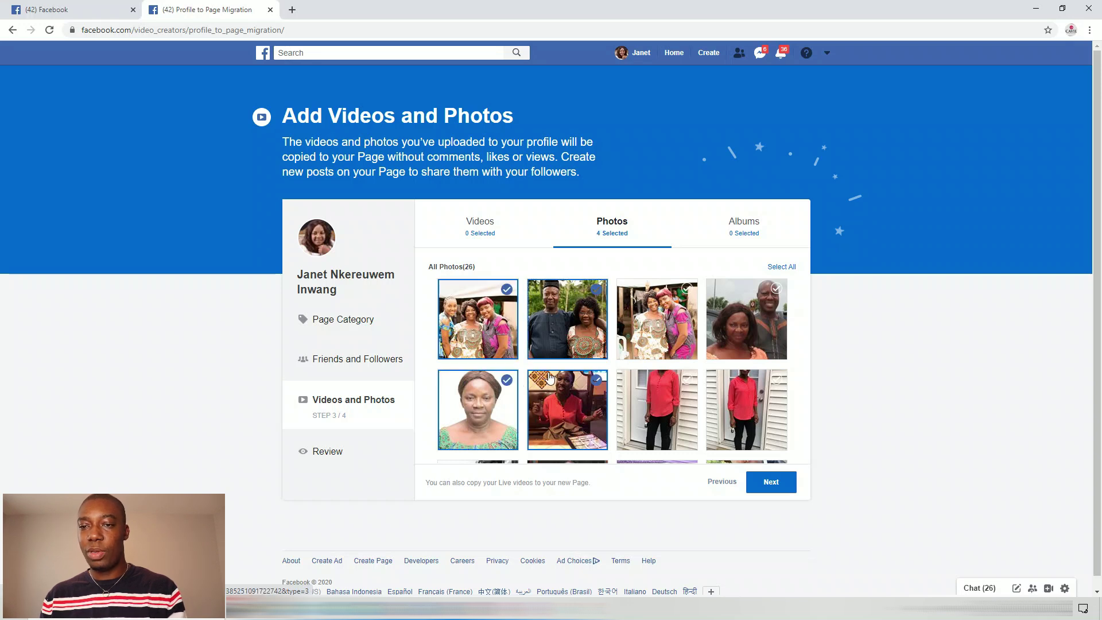
Step: Include the Profile Pictures album, then recheck the videos, albums and photos selections
scroll(534, 253, down, 5)
click(488, 227)
click(730, 227)
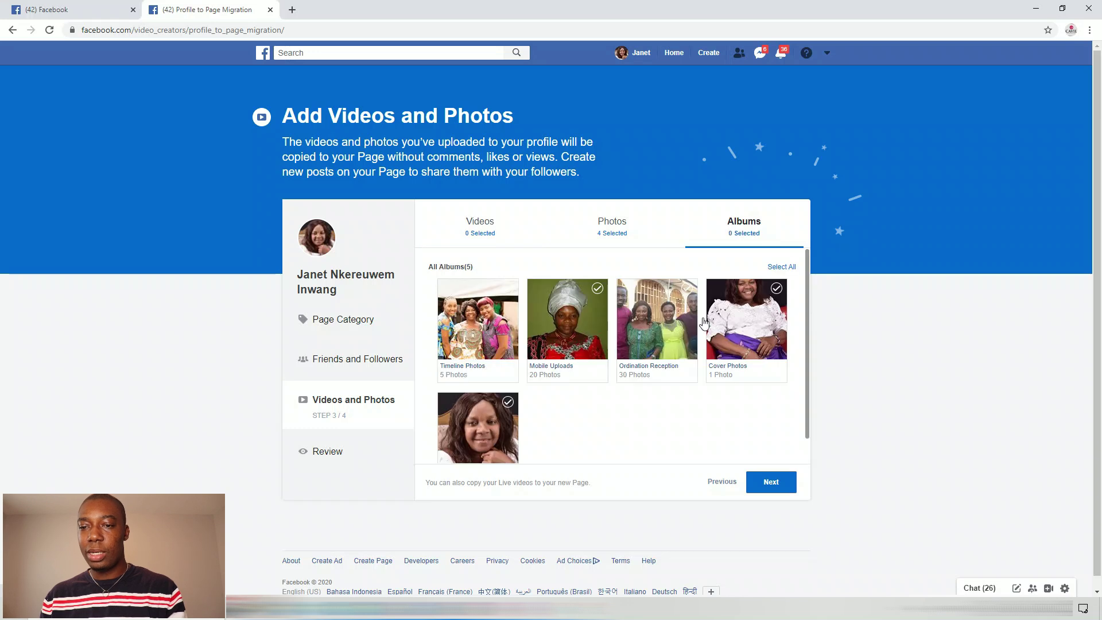
scroll(560, 380, down, 1)
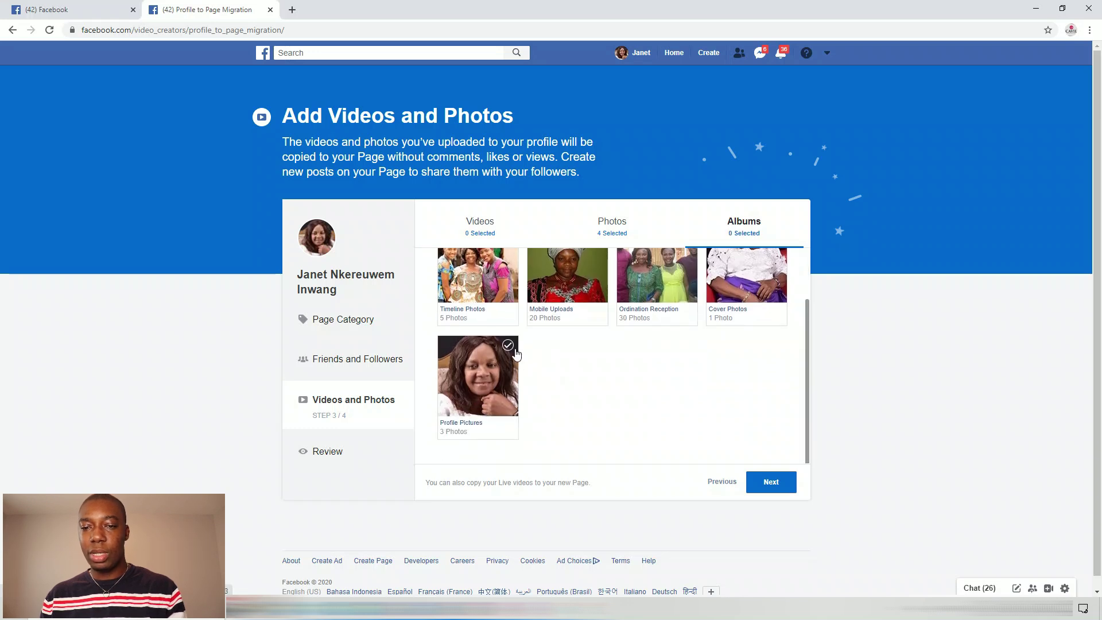
click(510, 345)
scroll(551, 367, up, 1)
click(488, 235)
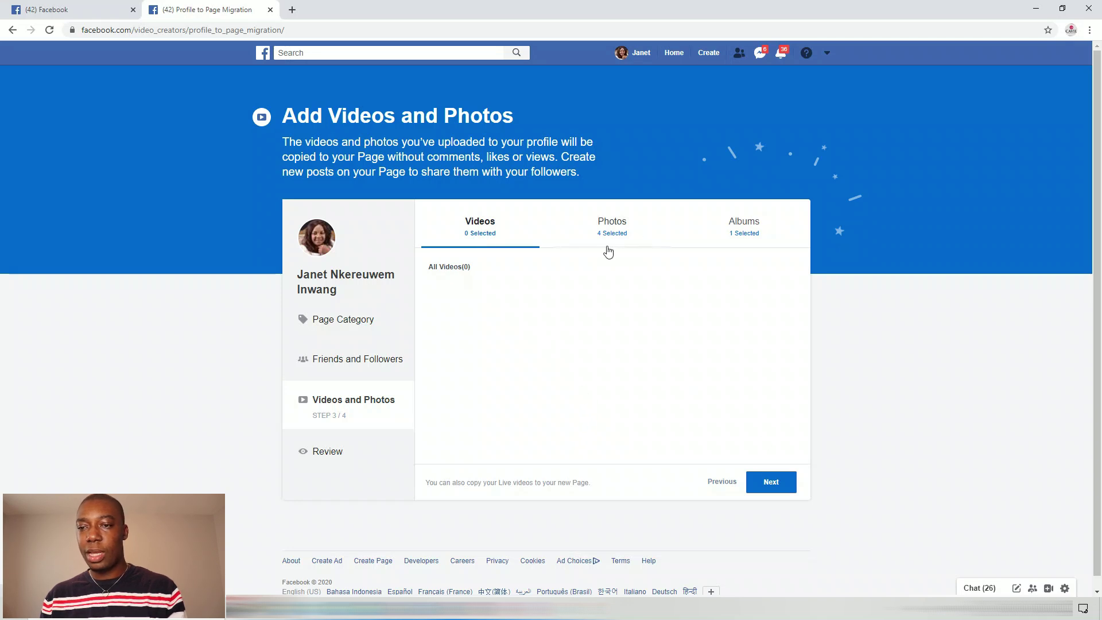
click(757, 240)
click(632, 225)
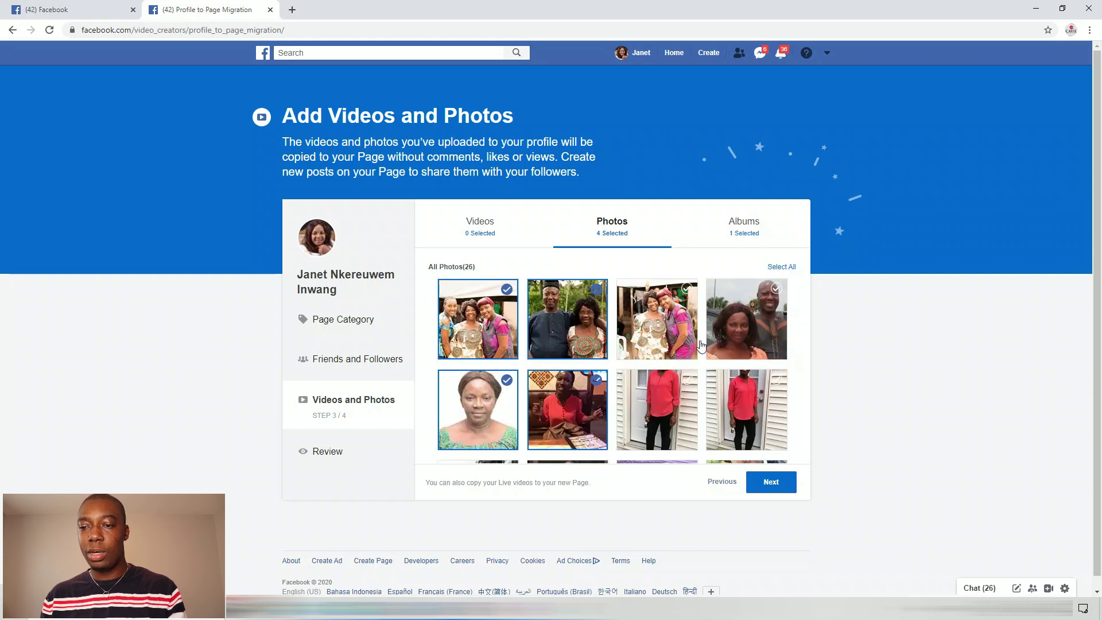
Step: Review the summary (Public Figure, Entrepreneur; 384 friends; 4 photos, 1 album) and create the Page
click(767, 484)
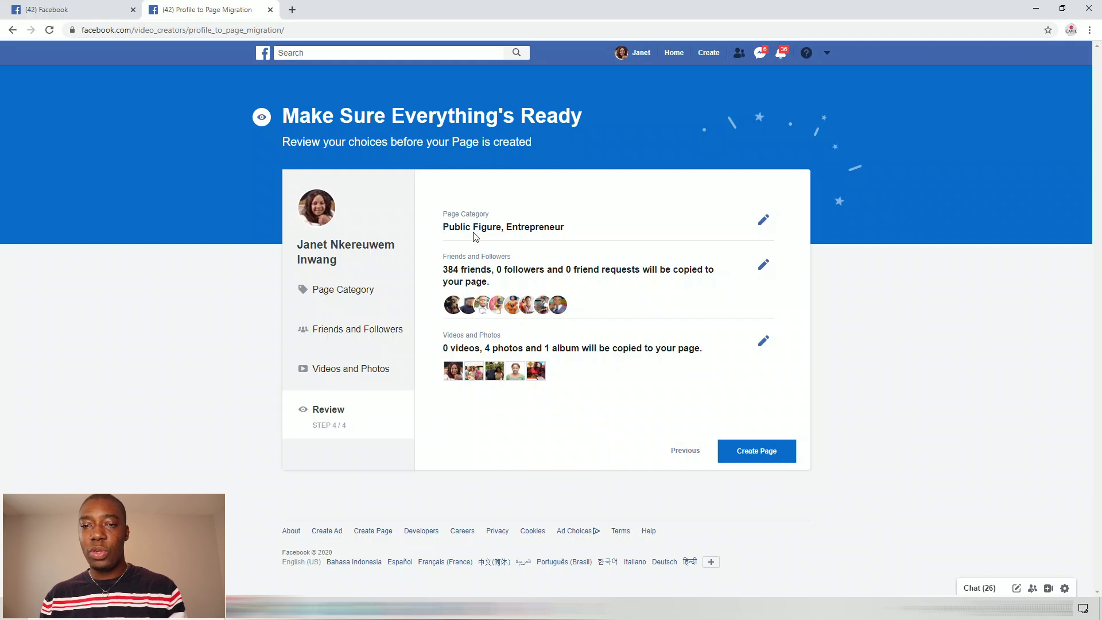
drag(443, 214, 501, 218)
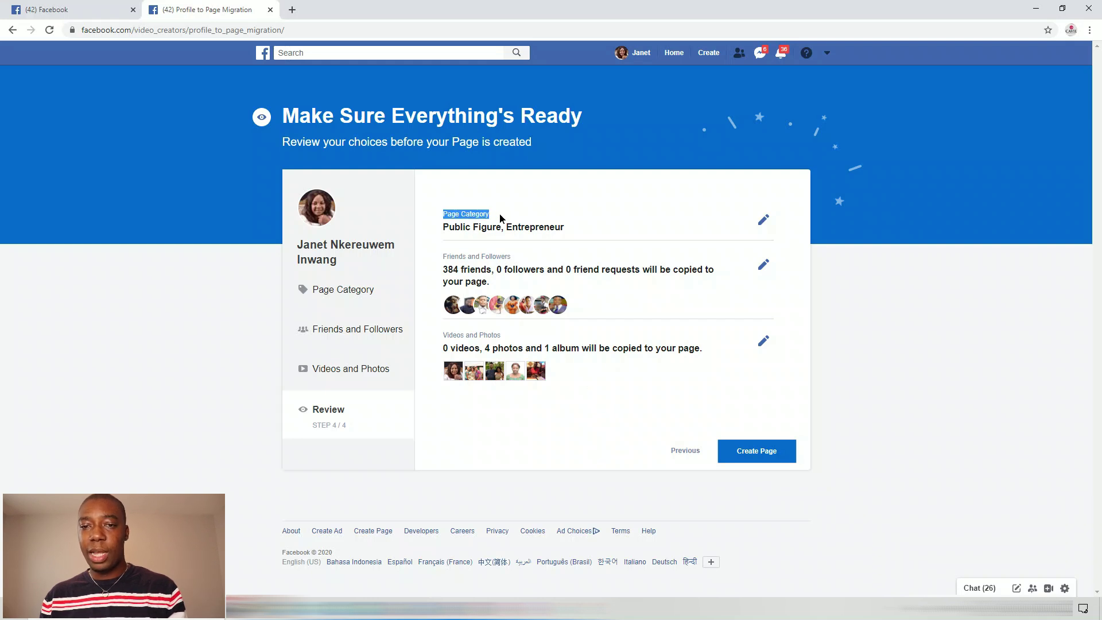
click(531, 209)
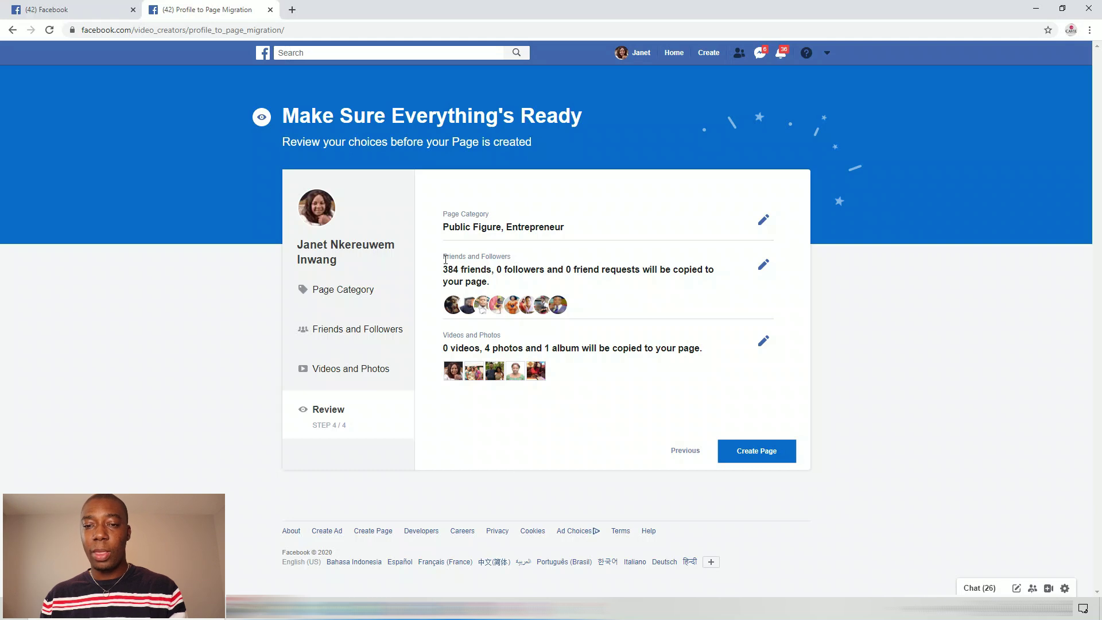
drag(442, 257, 514, 259)
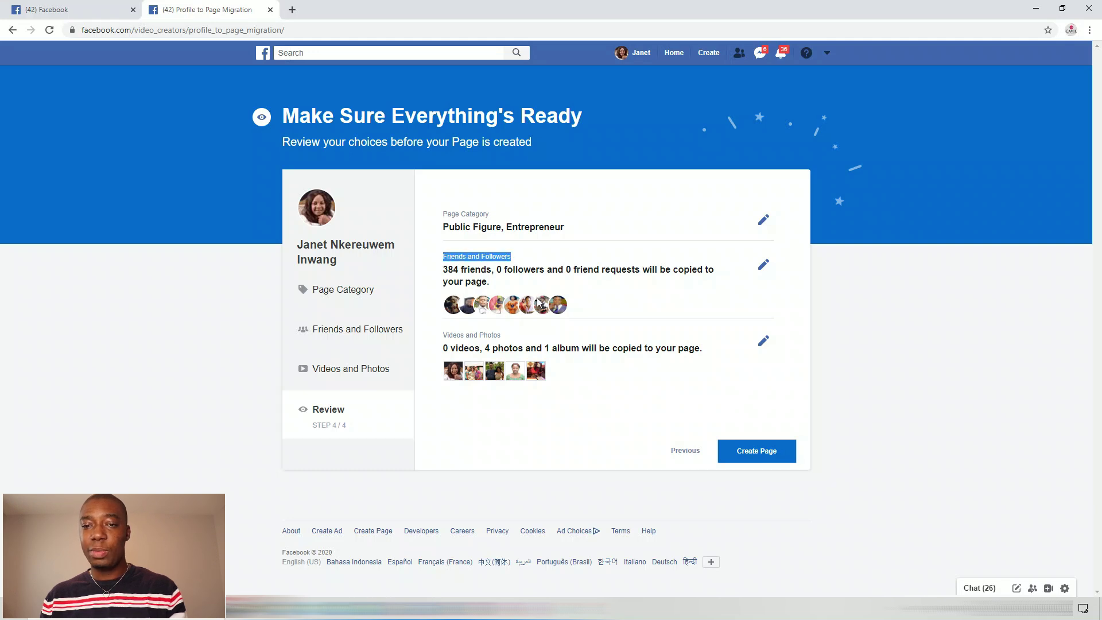
click(498, 266)
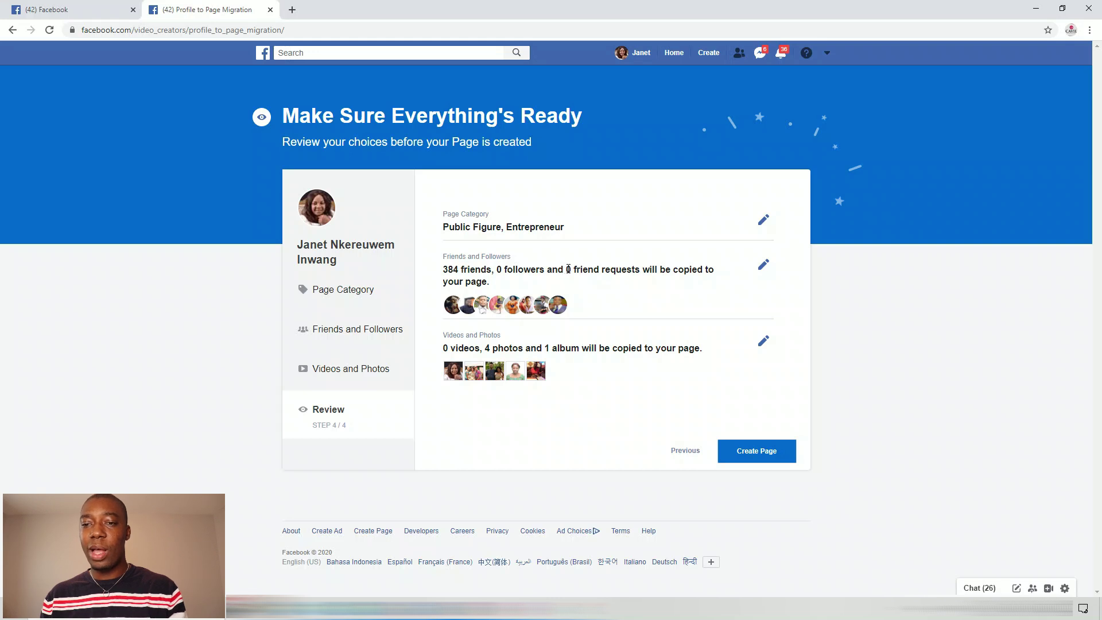
drag(566, 269, 718, 275)
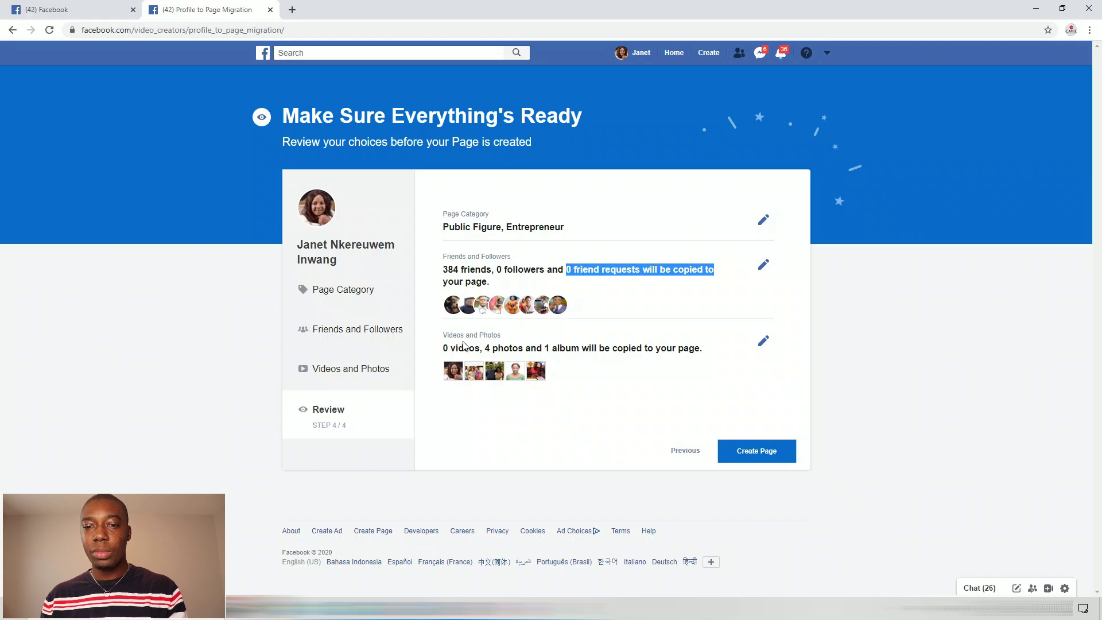
drag(443, 337, 508, 343)
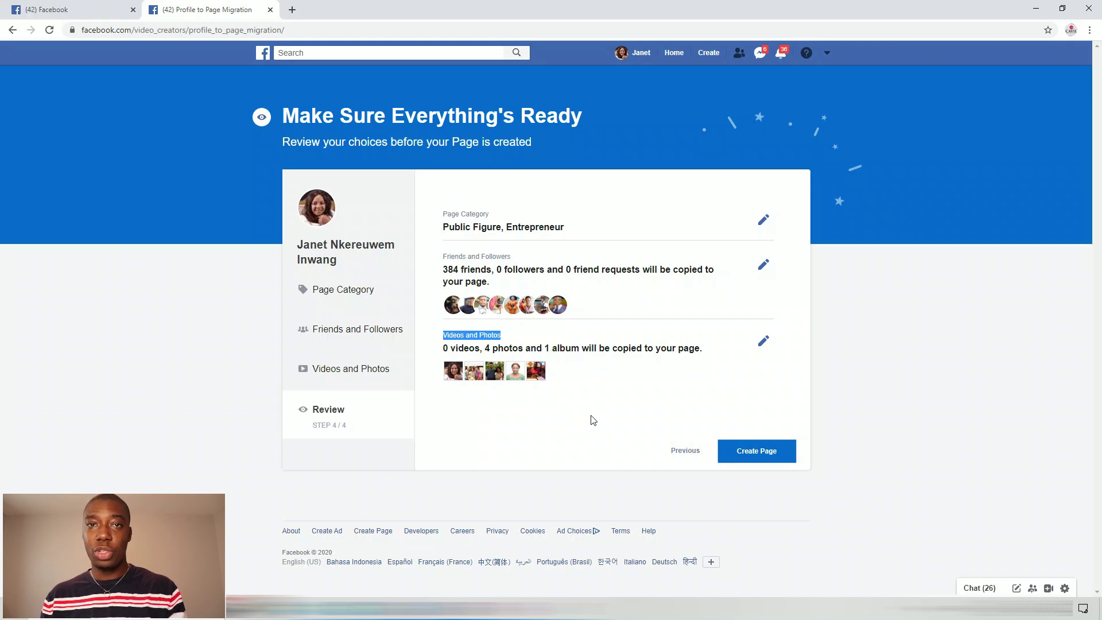
click(744, 456)
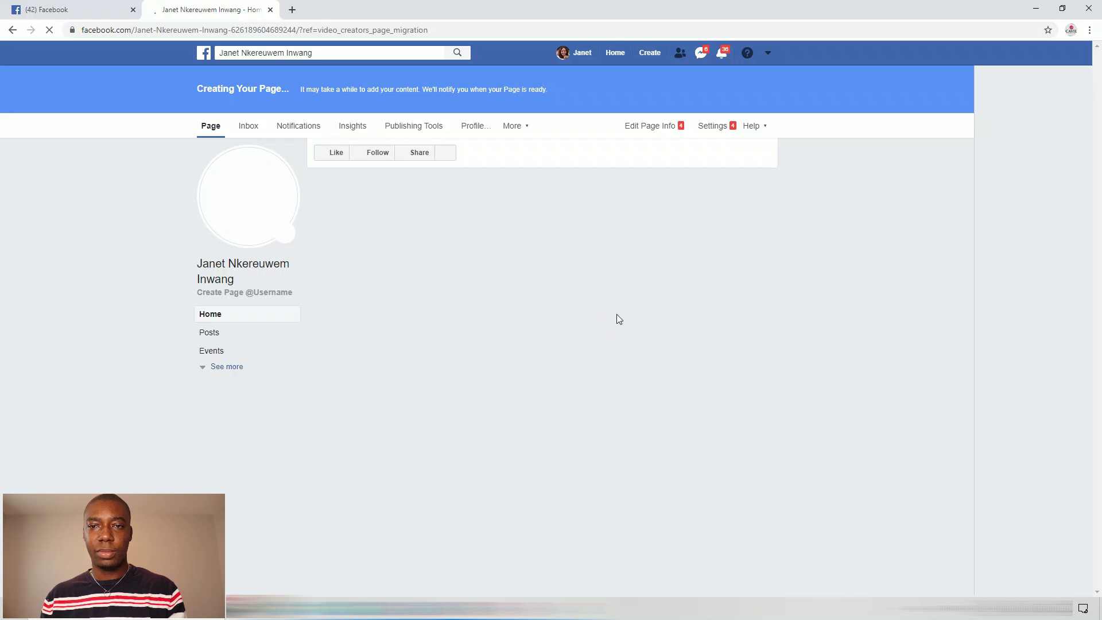
Step: Read the 'Creating Your Page...' notice, then reload until the Page preview shows its photos
scroll(444, 351, down, 3)
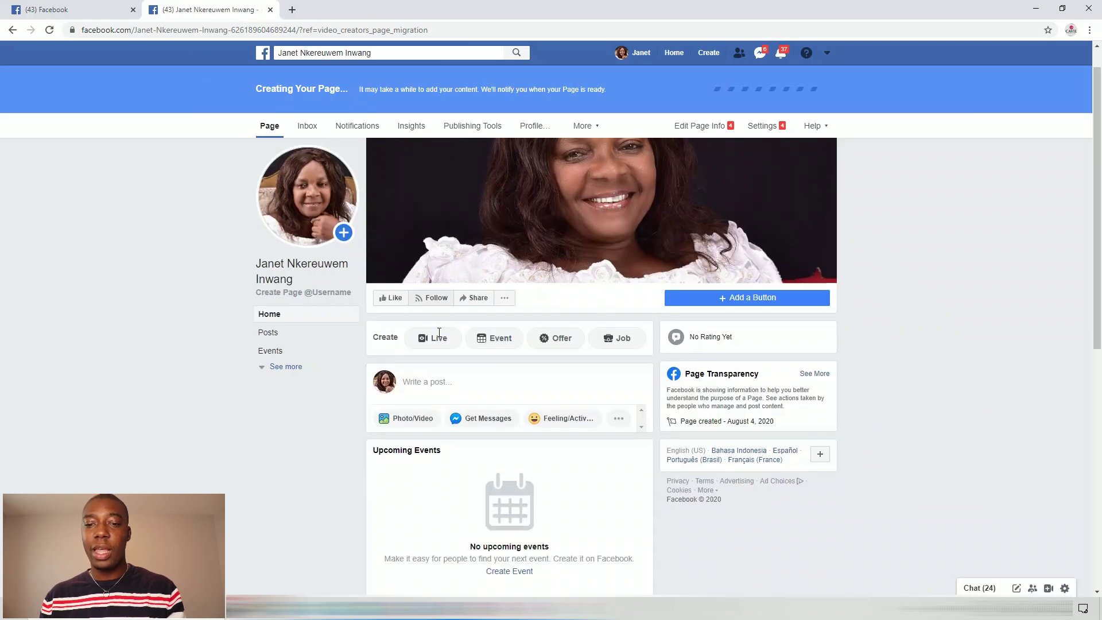
scroll(444, 352, up, 3)
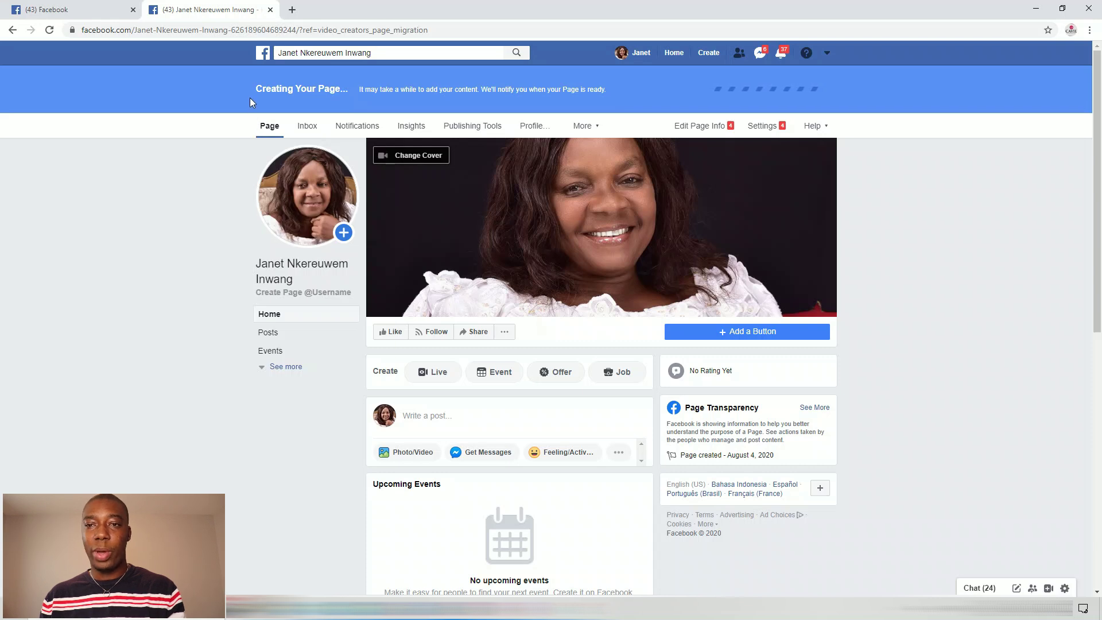
drag(602, 56, 633, 48)
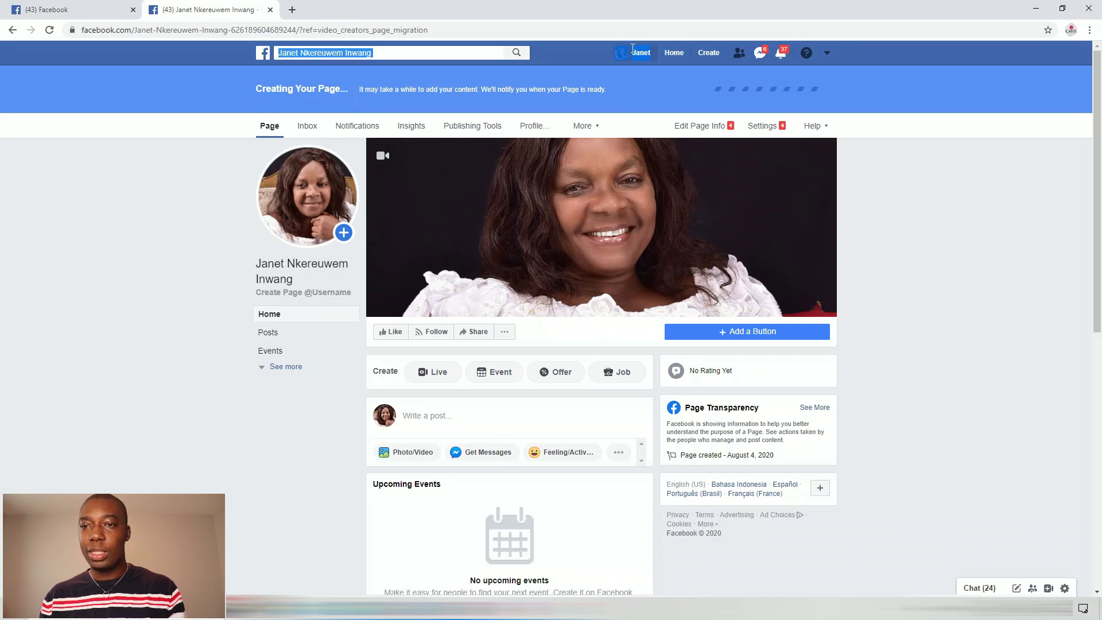
click(598, 56)
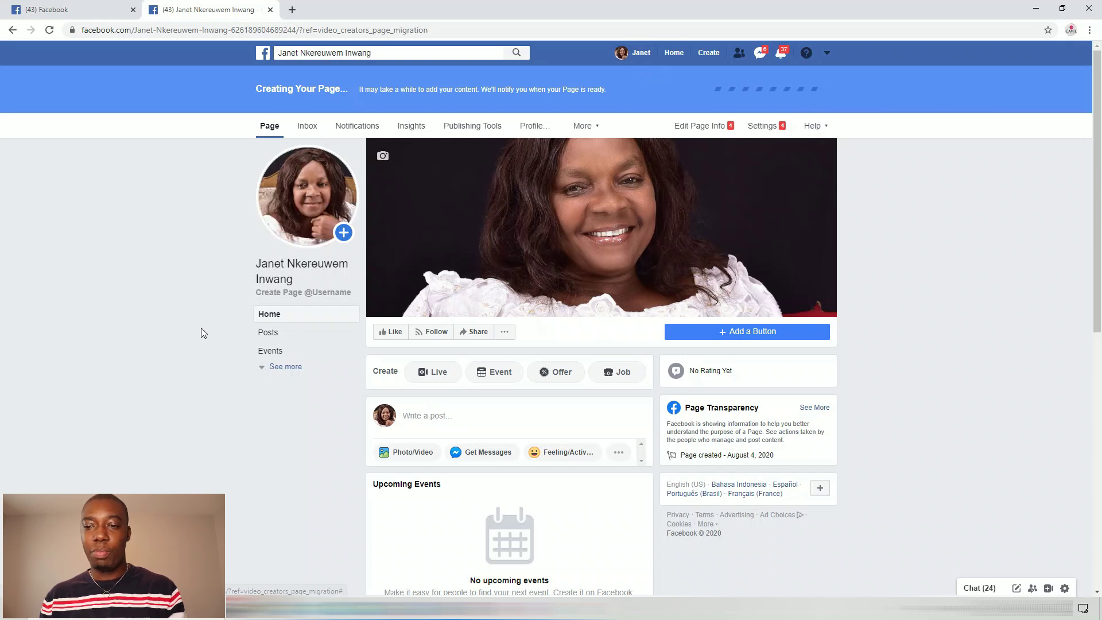
triple_click(256, 90)
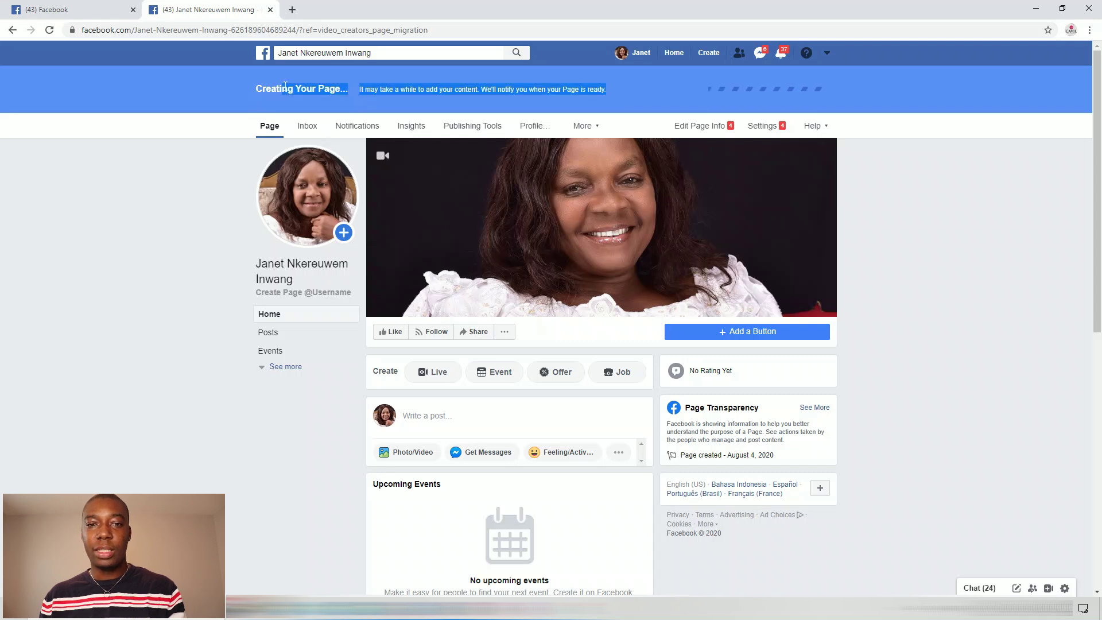
click(218, 93)
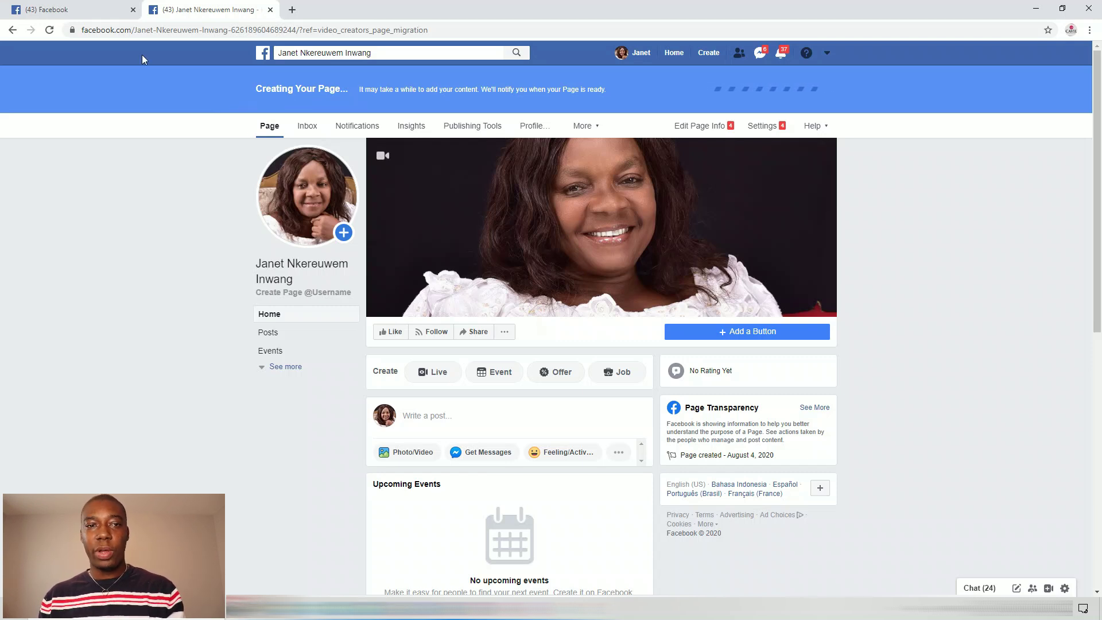
click(49, 33)
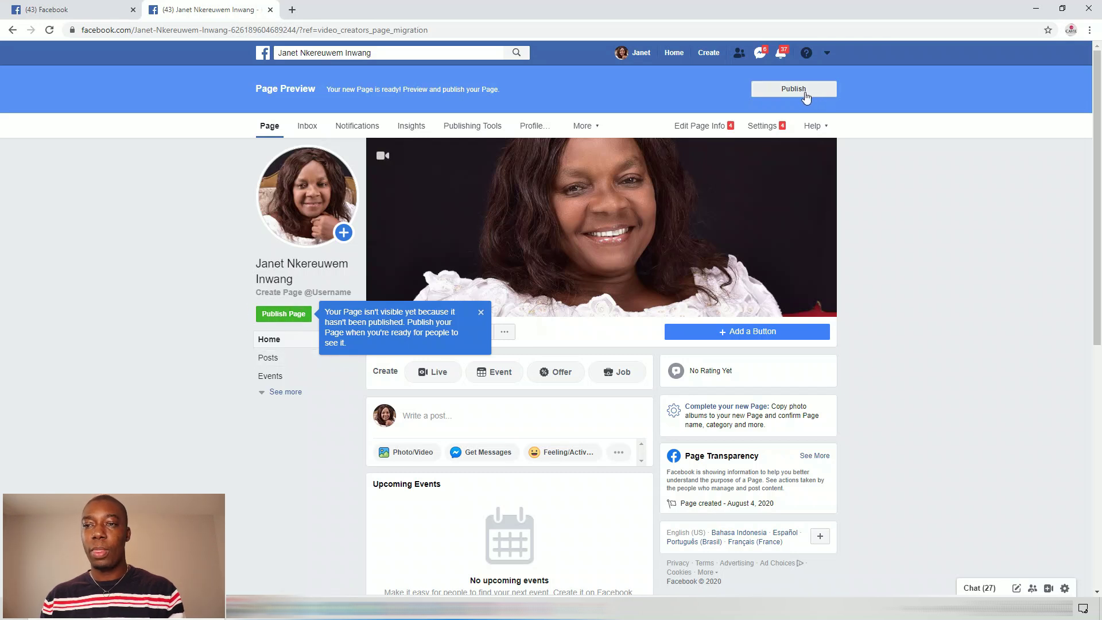
Step: Publish the Page, confirm in the dialog, and dismiss the Page Published message
click(283, 313)
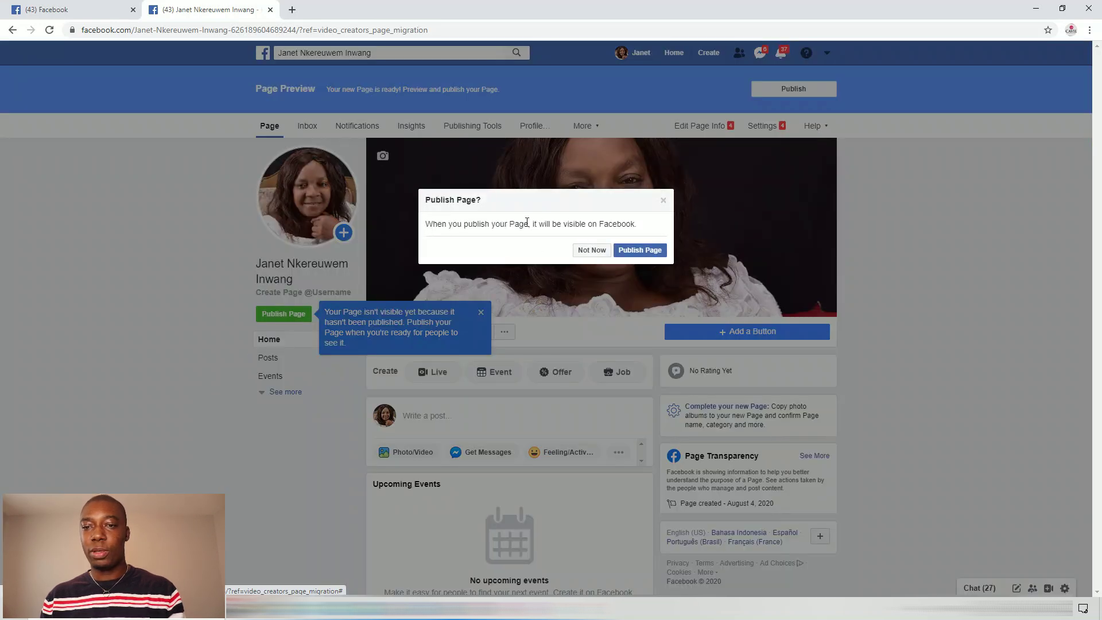
click(640, 252)
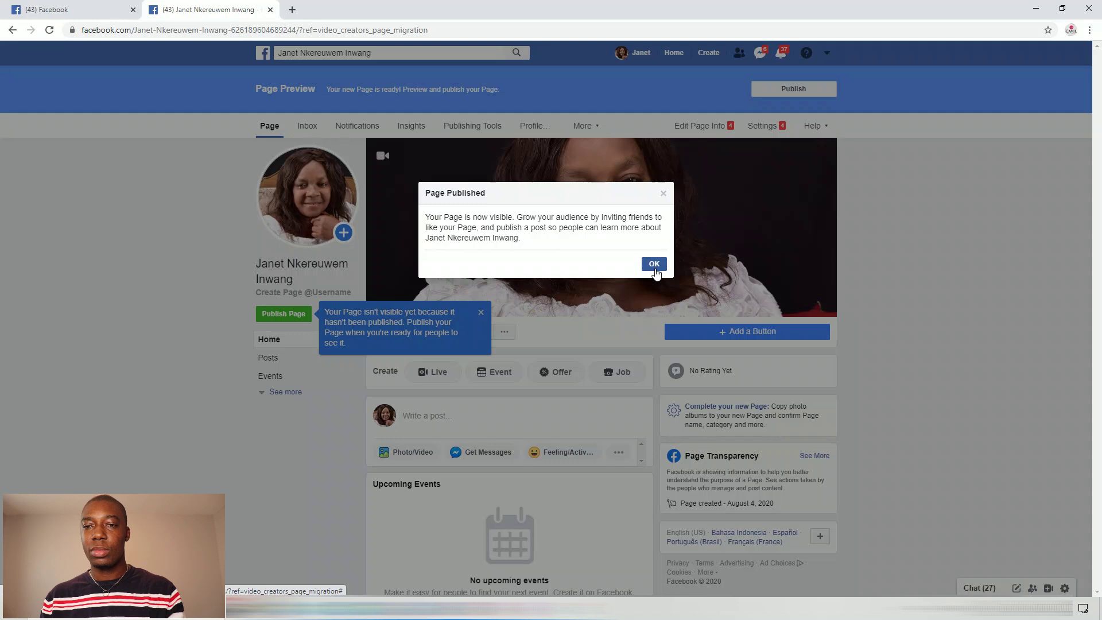
click(657, 270)
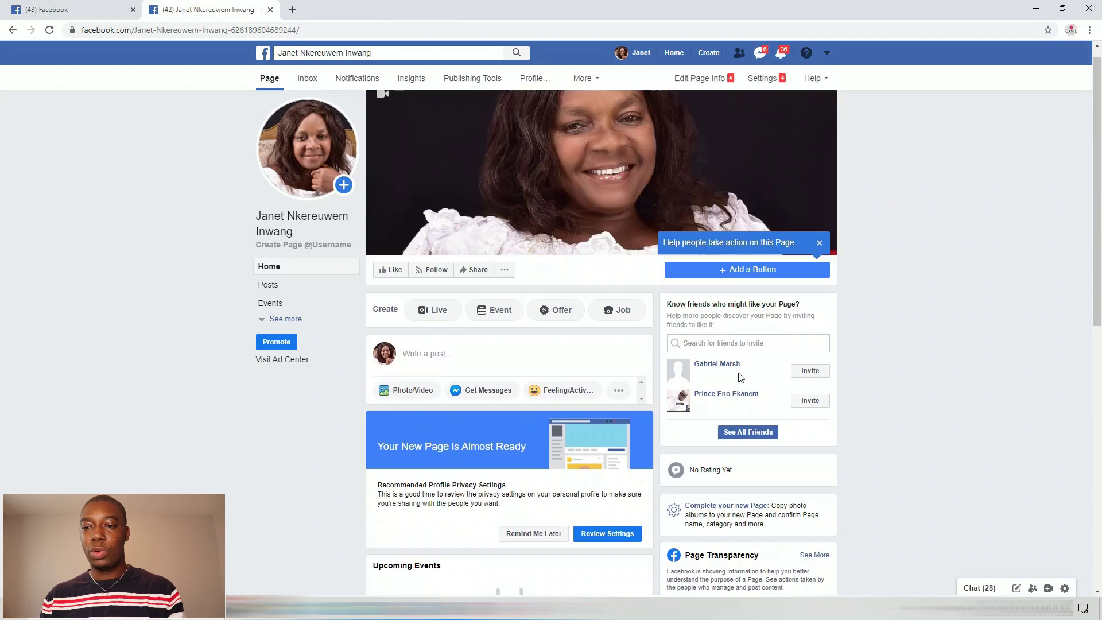
Step: Close the 'Help people take action on this Page' tip and look over the finished Page
drag(768, 540, 684, 524)
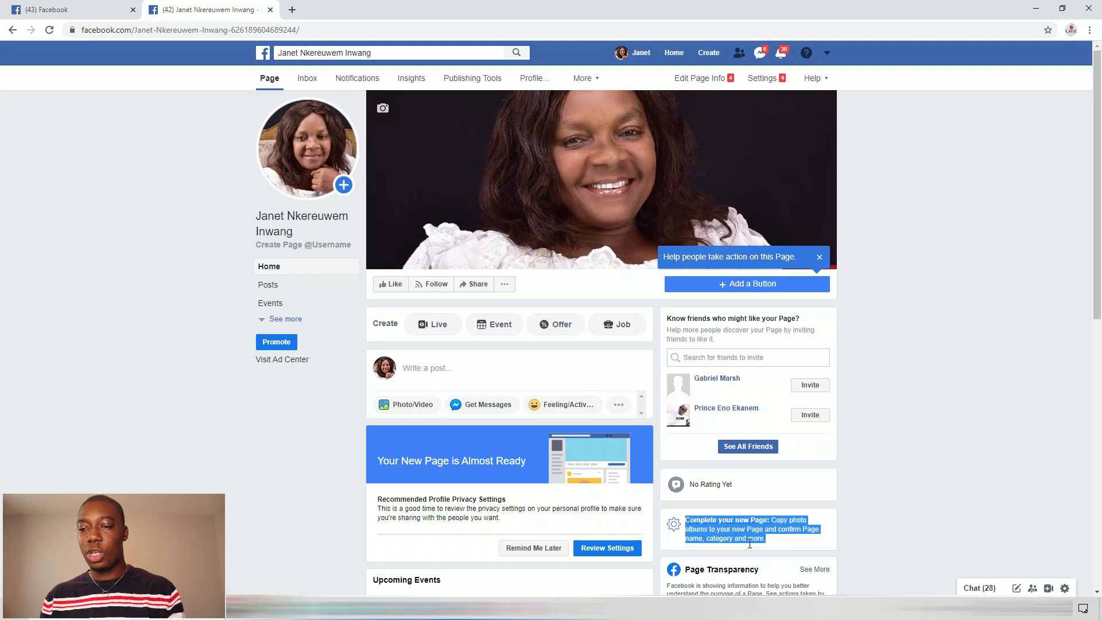
click(779, 547)
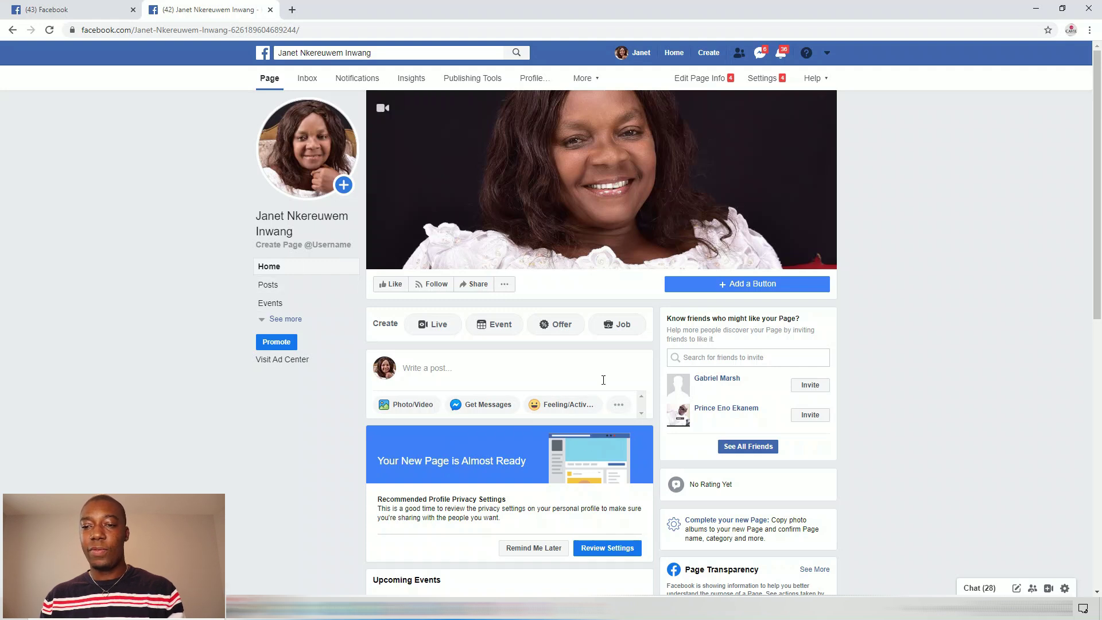
scroll(604, 380, down, 4)
scroll(583, 377, up, 4)
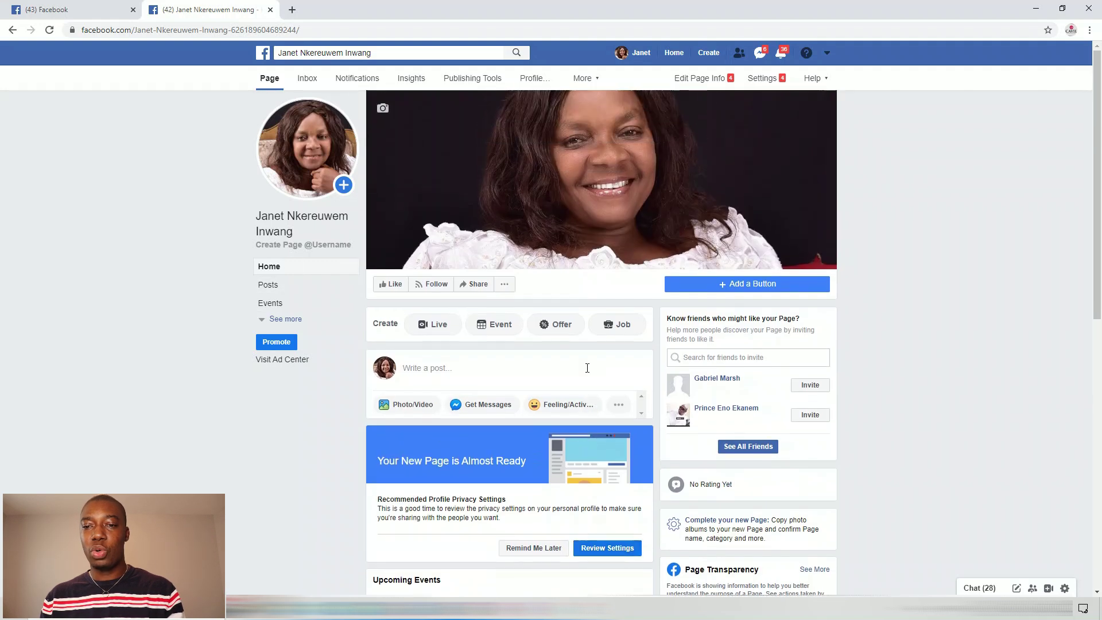
click(315, 244)
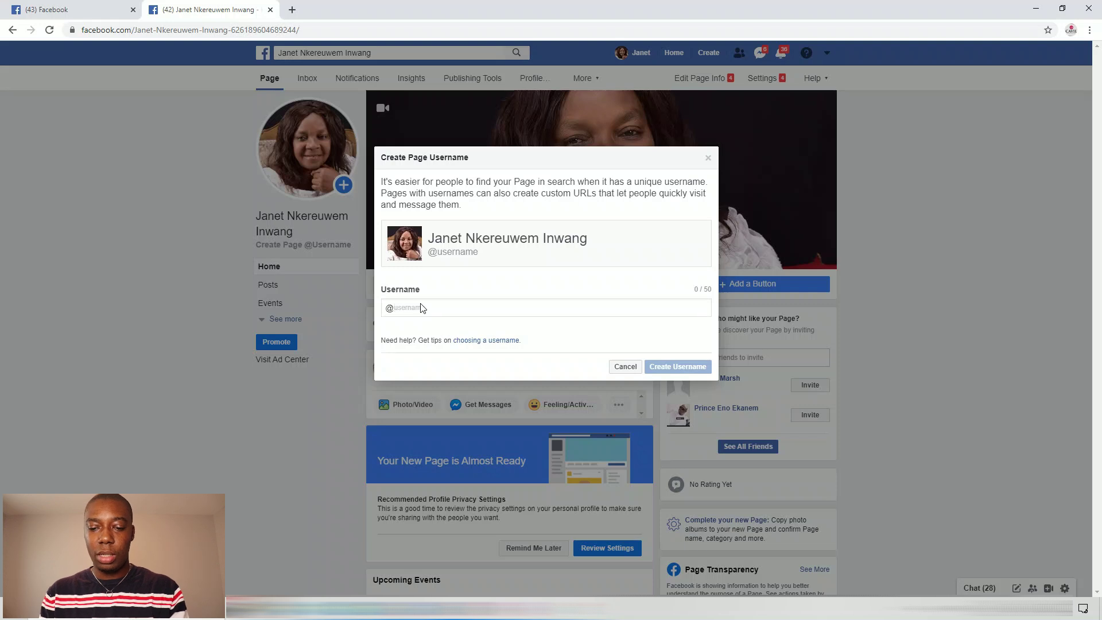
text(janet)
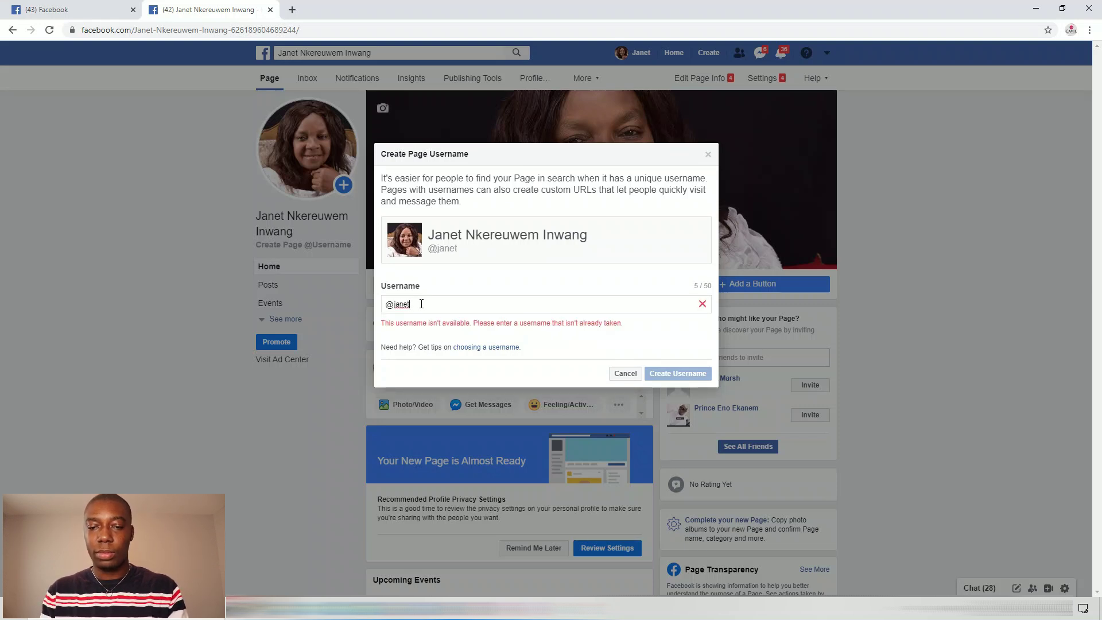
text(inwang)
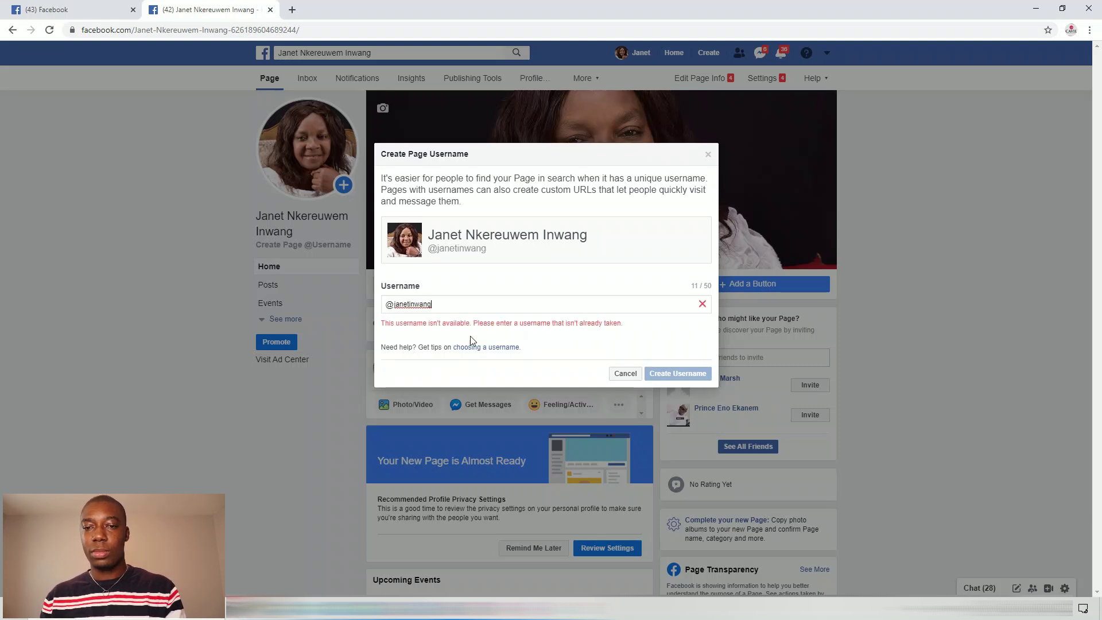
text(2)
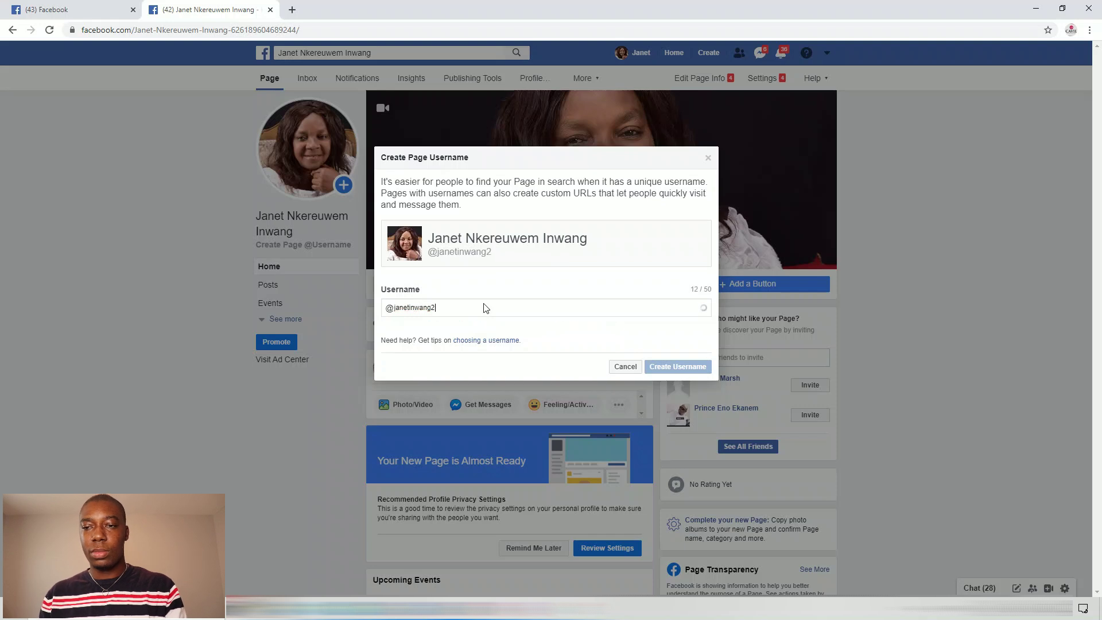
click(687, 366)
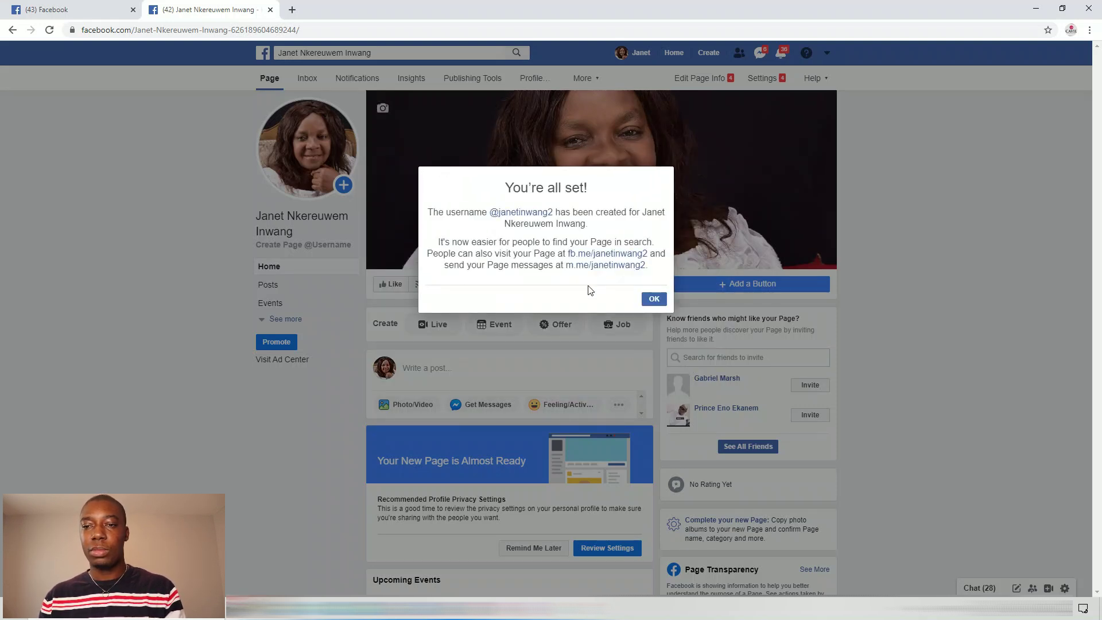
click(662, 305)
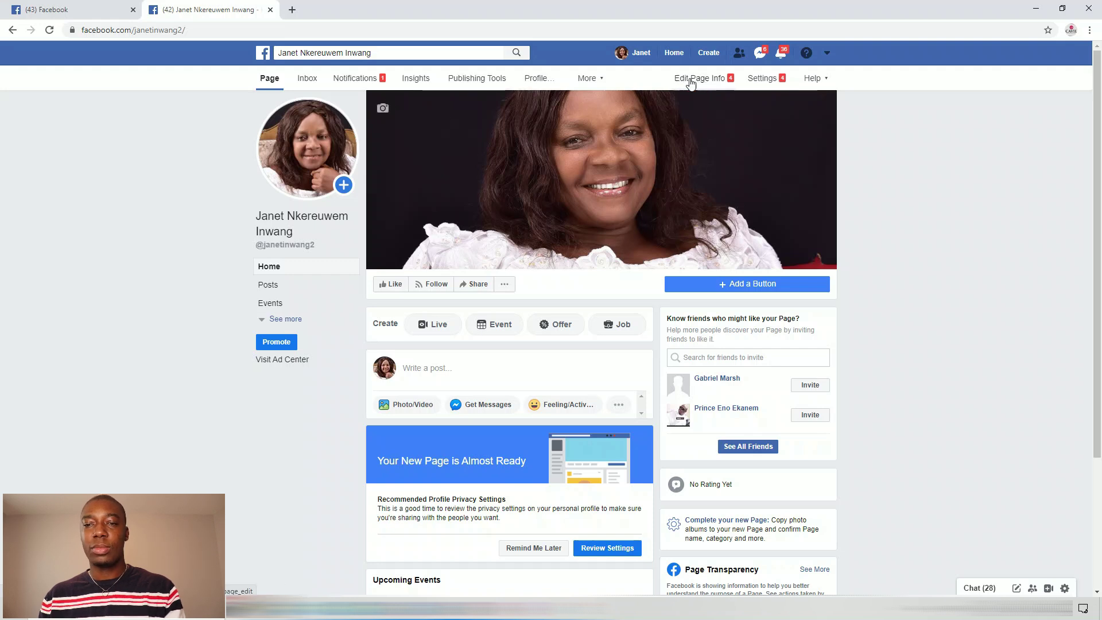
click(281, 319)
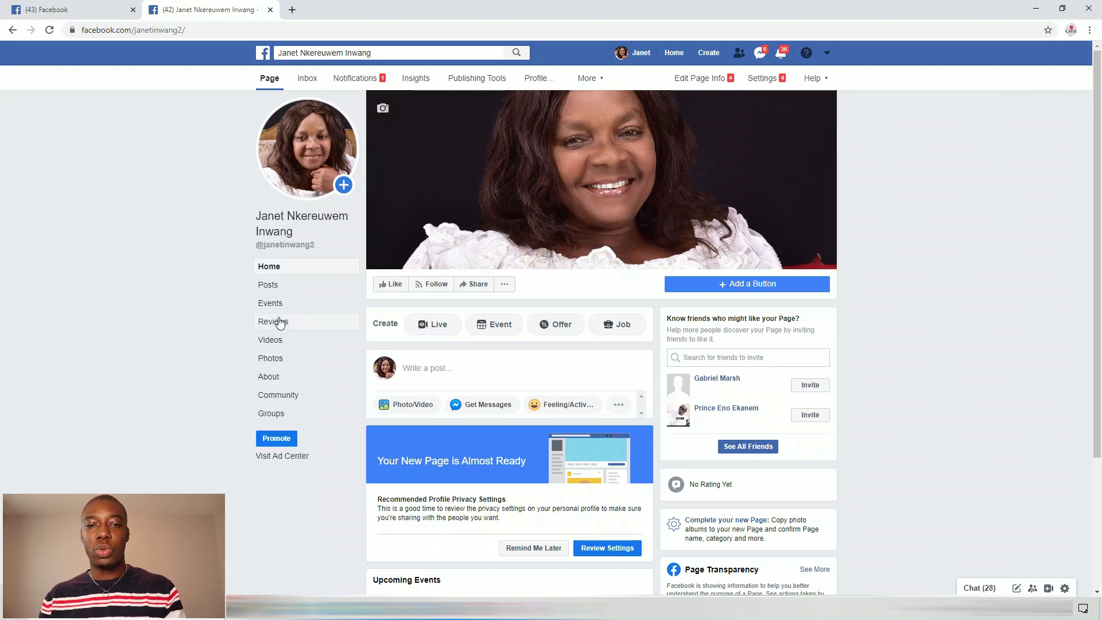
click(278, 377)
scroll(470, 423, down, 4)
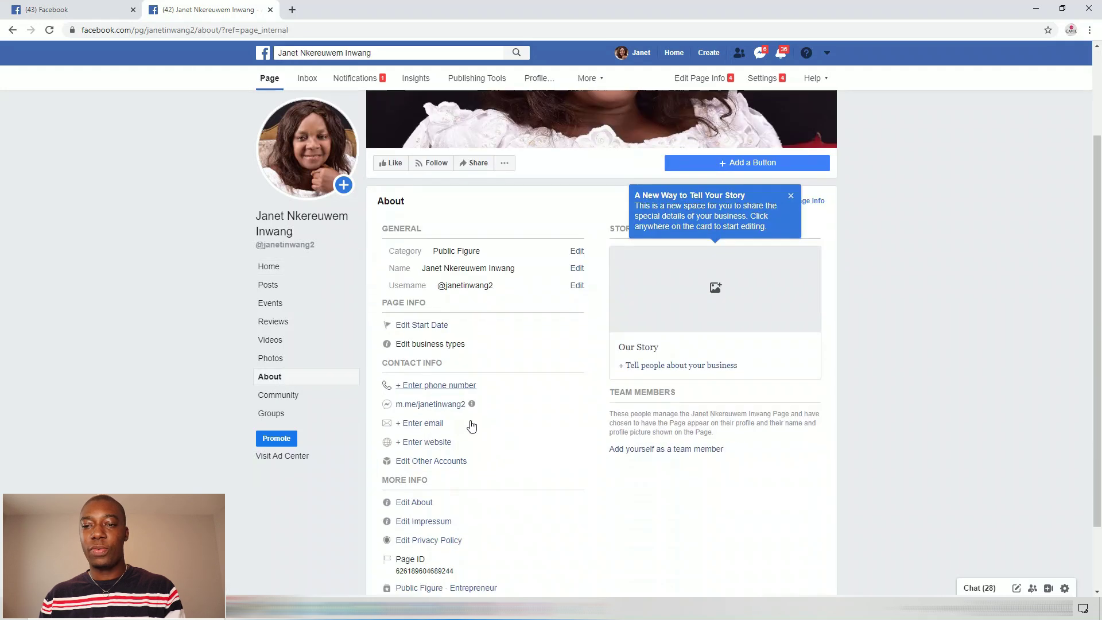
scroll(516, 408, up, 4)
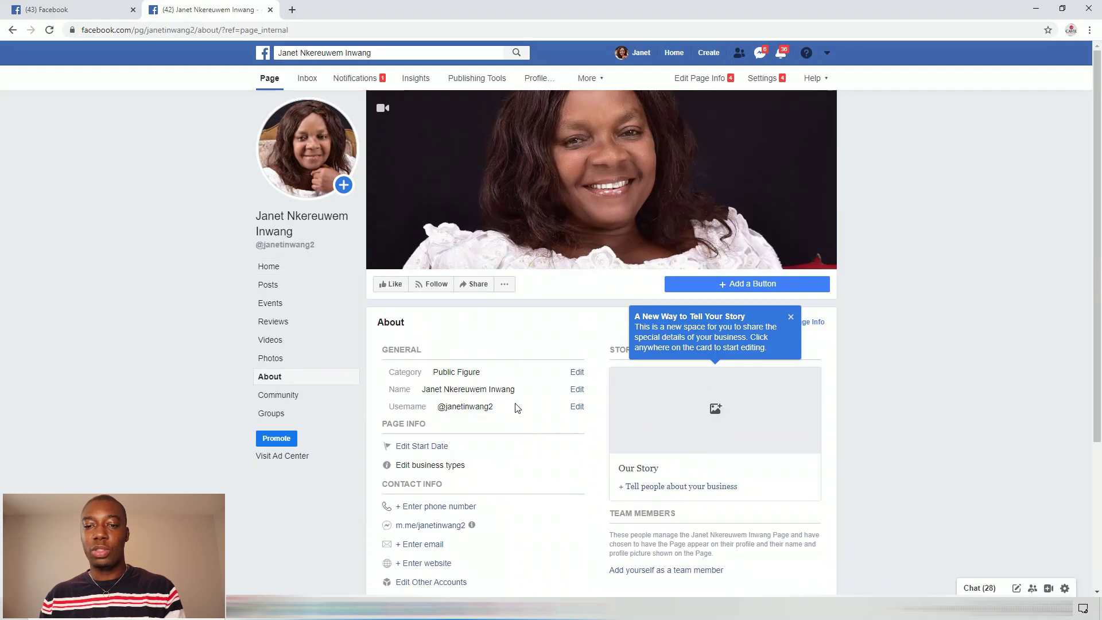
scroll(361, 321, down, 1)
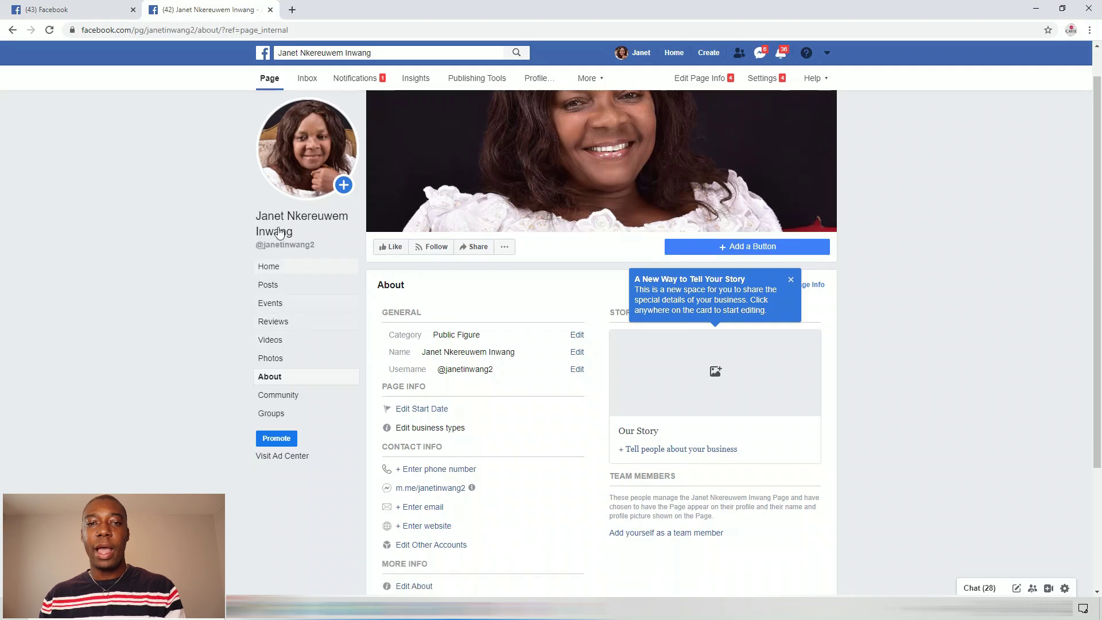
click(270, 78)
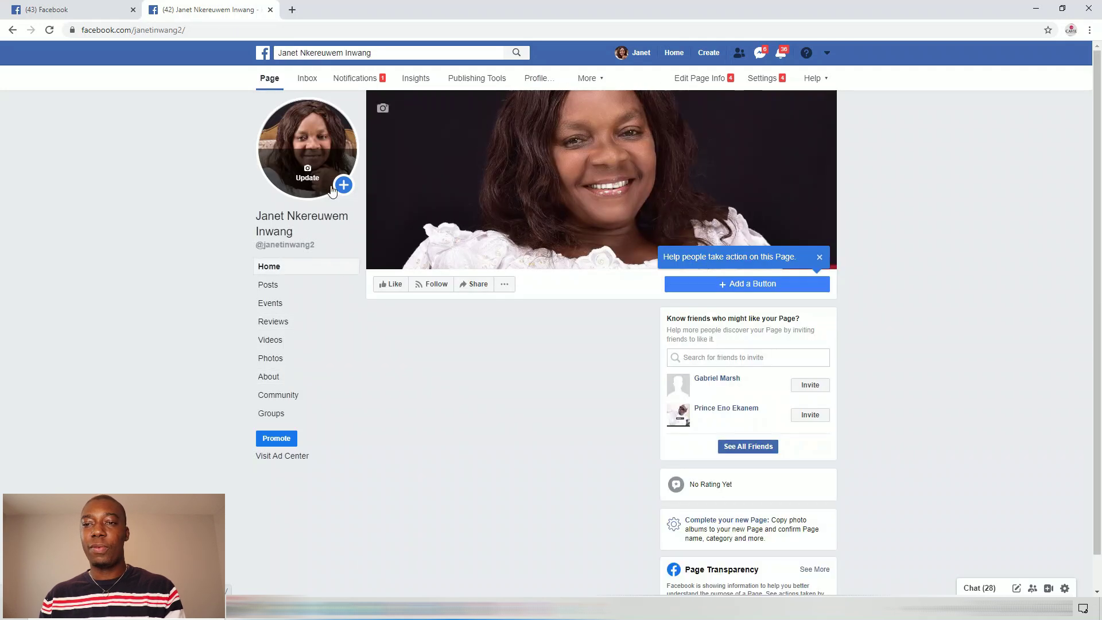